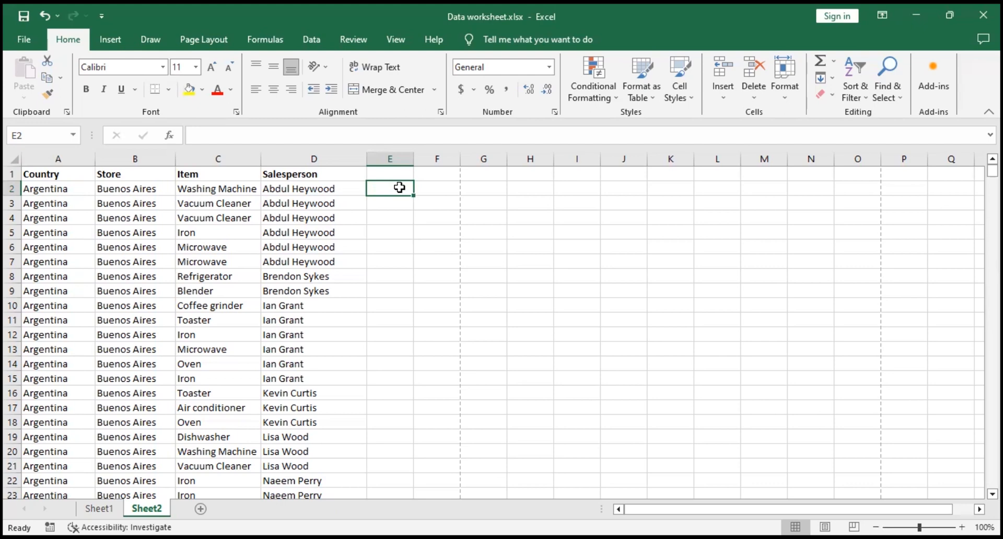
Step: Select cells A2 to A4, then go to the last filled cell of the Country column and back to its header
{"action": "left_click", "coordinate": [60, 190]}
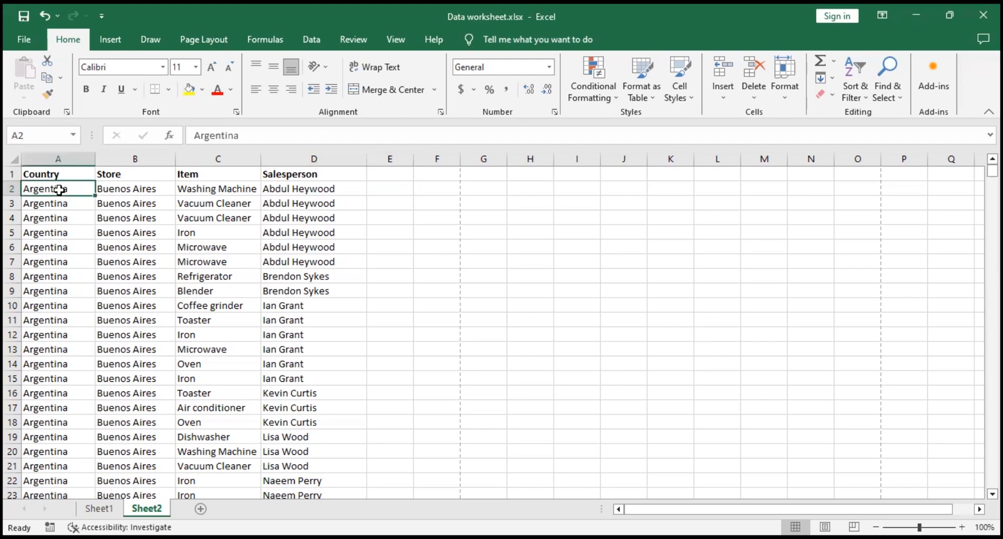
{"action": "key", "text": "shift+Down"}
{"action": "key", "text": "shift+Down"}
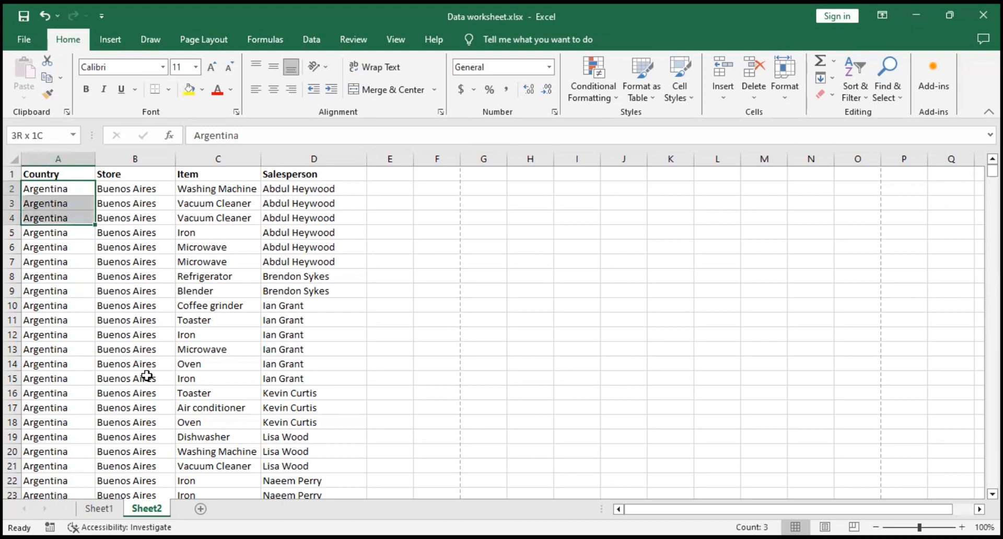
{"action": "key", "text": "ctrl+Down"}
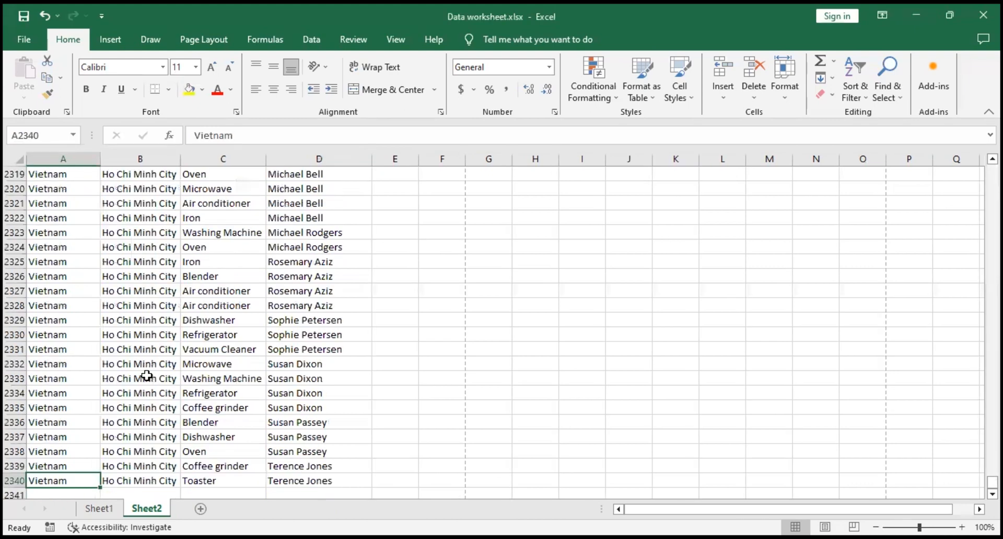
{"action": "key", "text": "ctrl+Up"}
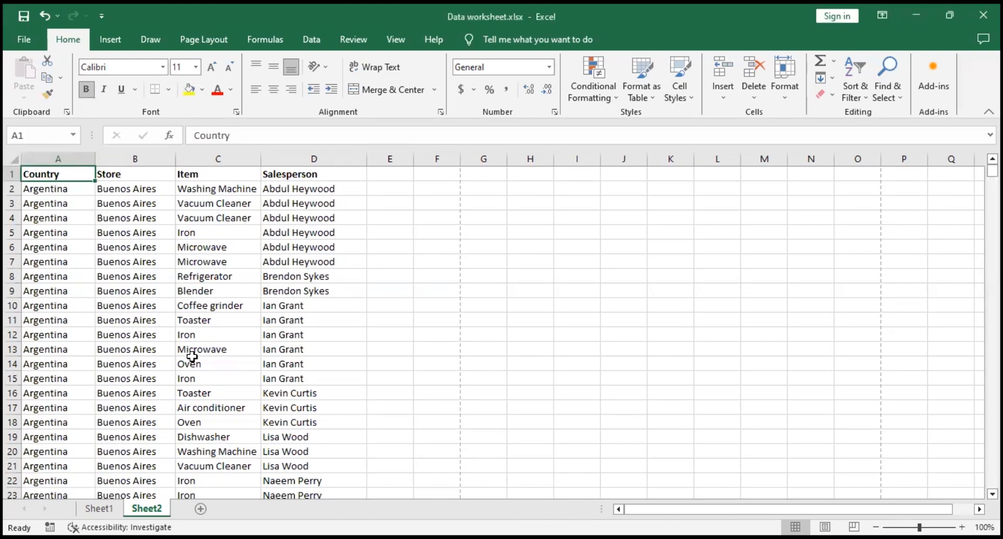
Step: Select the range A2:D20, then reduce the selection to cell A2
{"action": "left_click", "coordinate": [77, 184]}
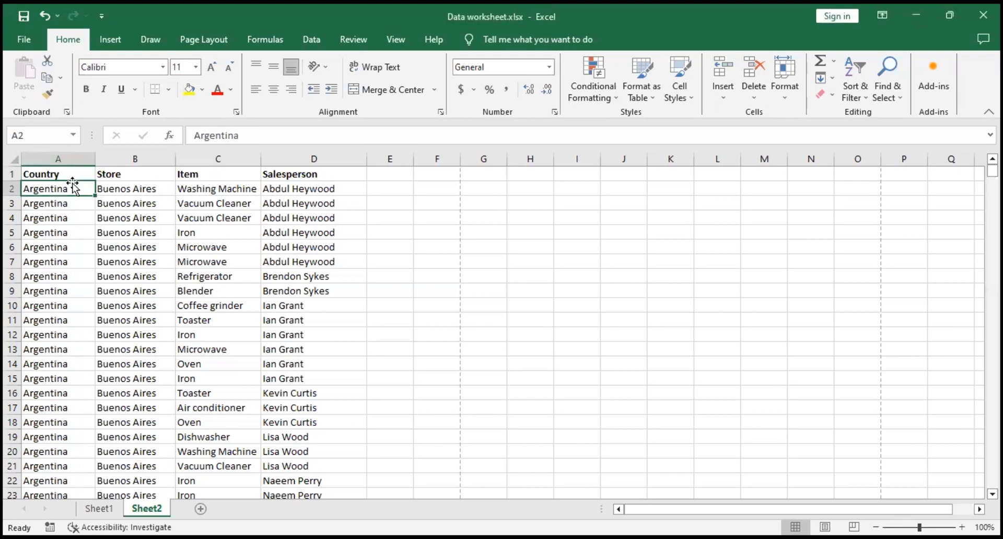
{"action": "left_click_drag", "start_coordinate": [74, 193], "coordinate": [293, 451]}
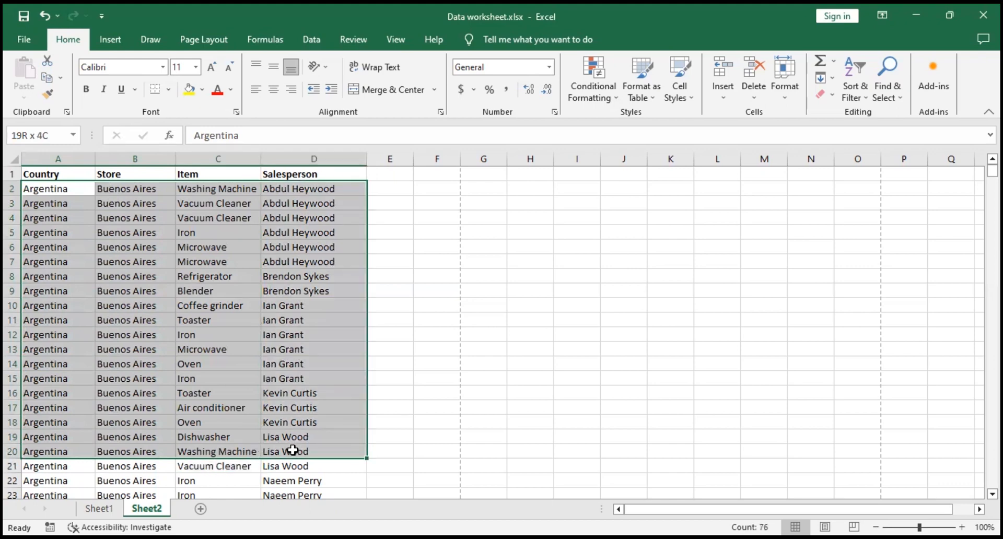
{"action": "left_click", "coordinate": [63, 190]}
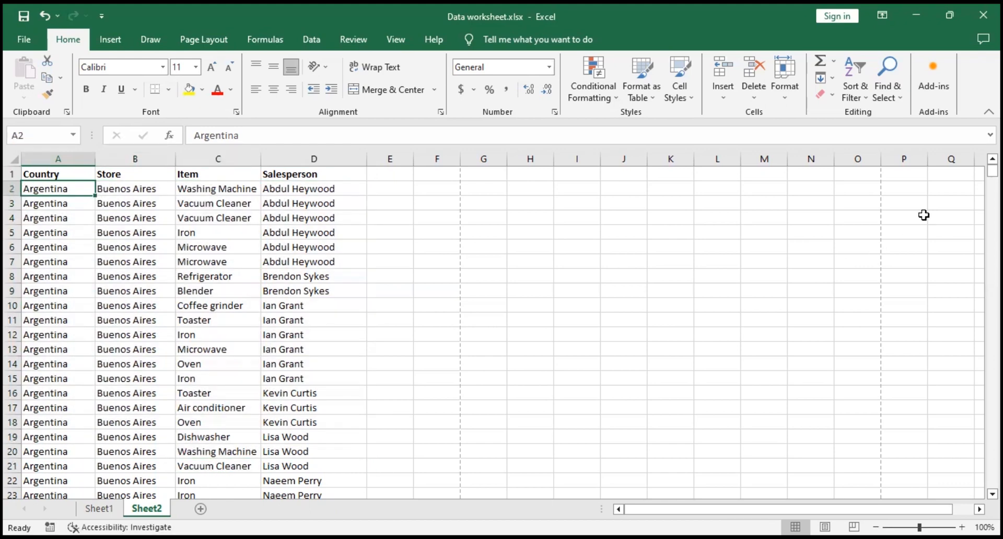
Step: Examine the end of the data, selecting the last filled row, 2340, and return to cell A2
{"action": "left_click_drag", "start_coordinate": [993, 170], "coordinate": [992, 482]}
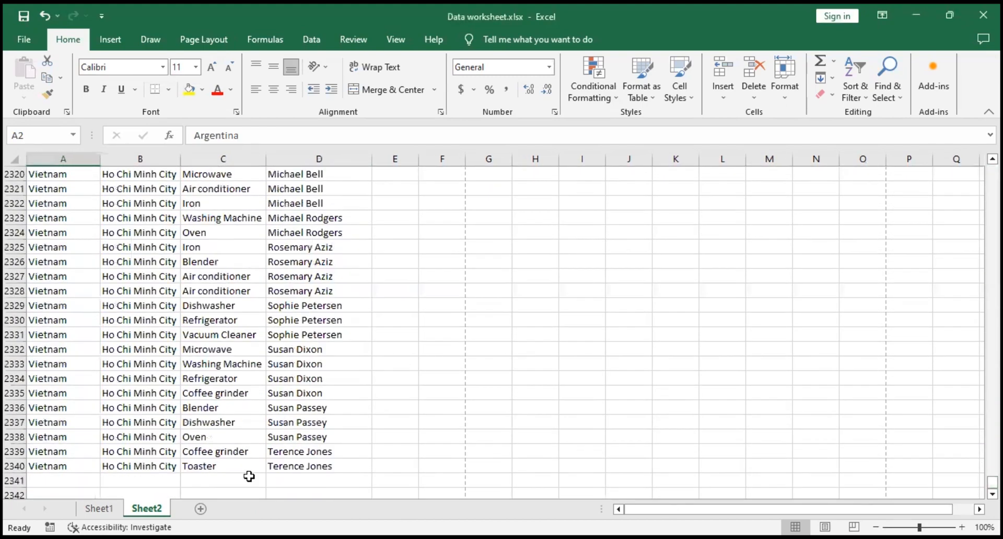
{"action": "left_click", "coordinate": [13, 467]}
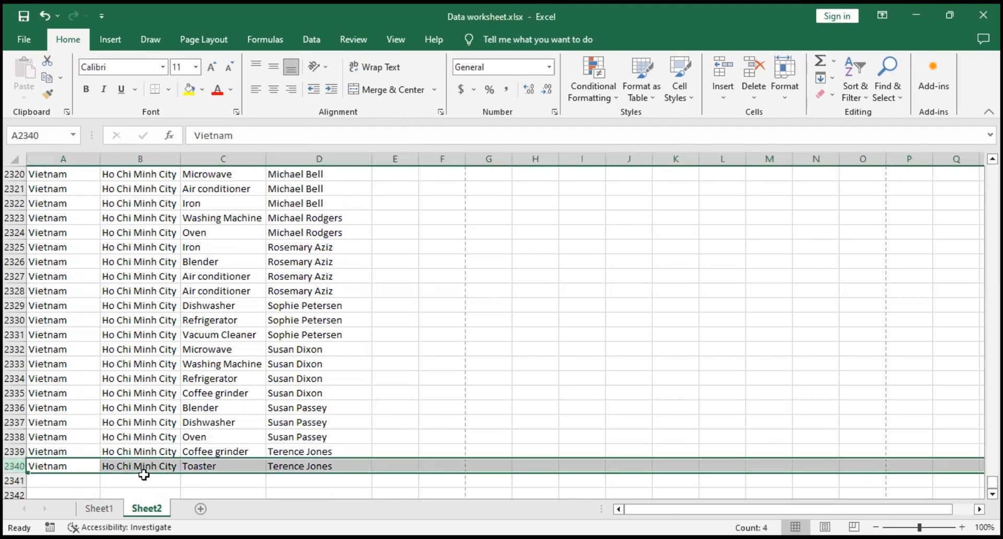
{"action": "scroll", "coordinate": [494, 329], "scroll_direction": "up", "scroll_amount": 7}
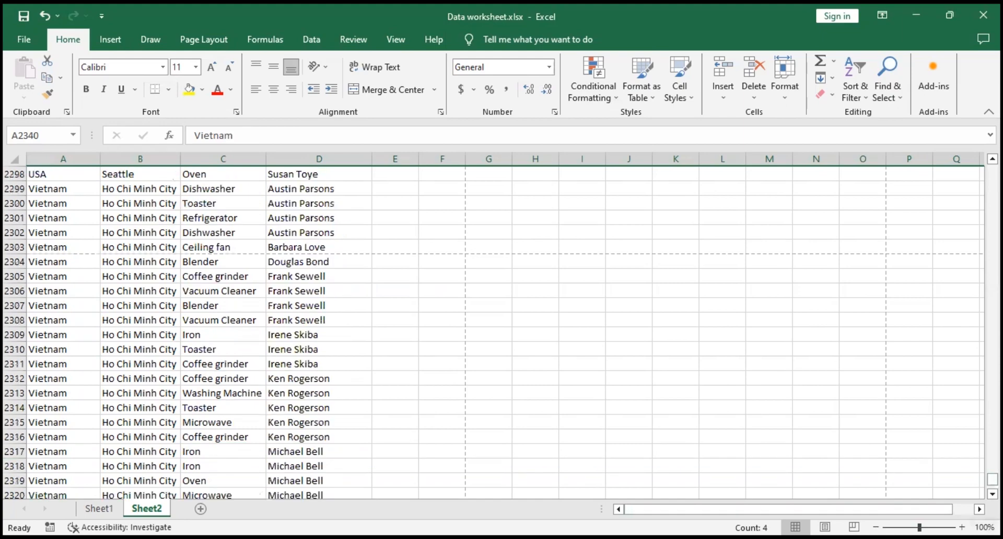
{"action": "scroll", "coordinate": [494, 329], "scroll_direction": "up", "scroll_amount": 20}
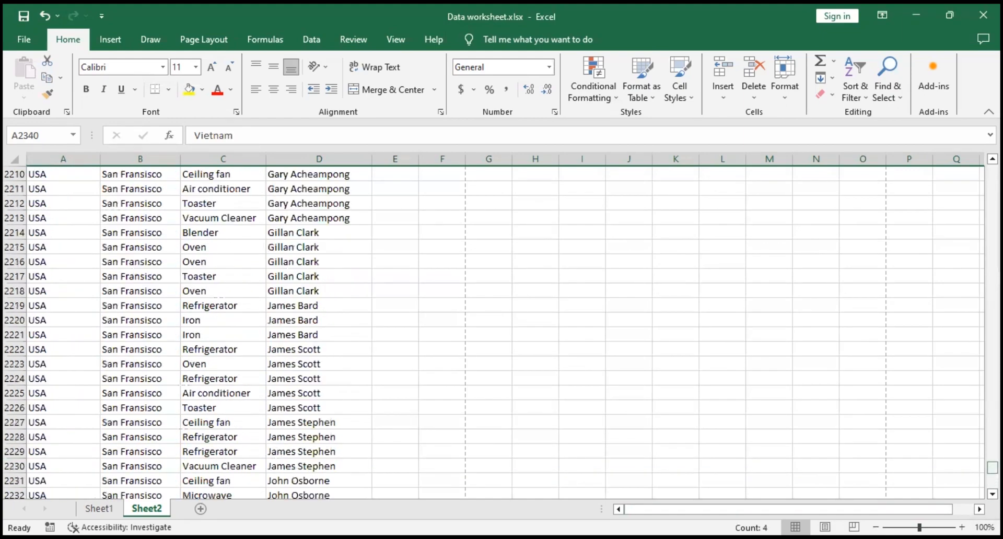
{"action": "left_click_drag", "start_coordinate": [992, 467], "coordinate": [993, 168]}
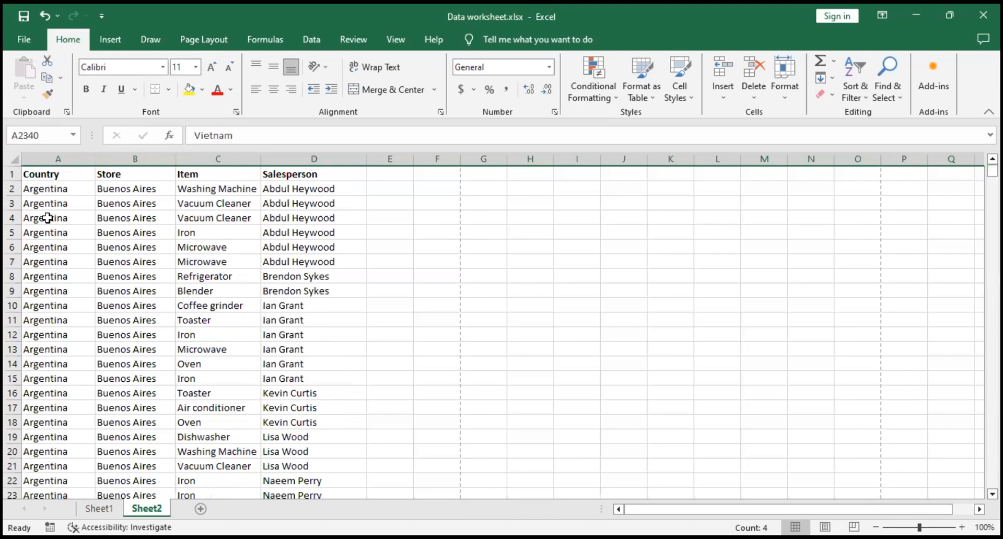
{"action": "left_click", "coordinate": [79, 187]}
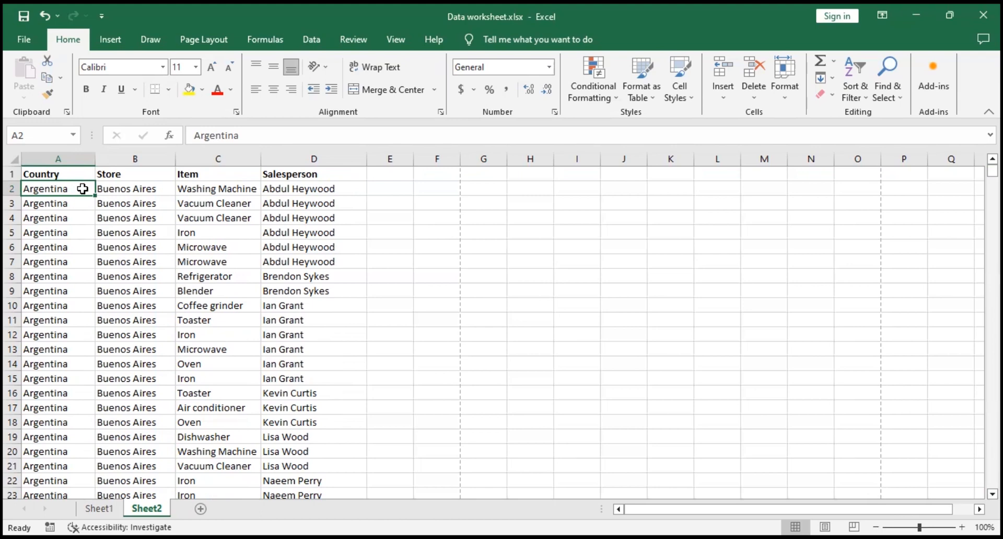
Step: Select the Country entries from A2 through A2340, then return to cell A2
{"action": "key", "text": "ctrl+shift+Down"}
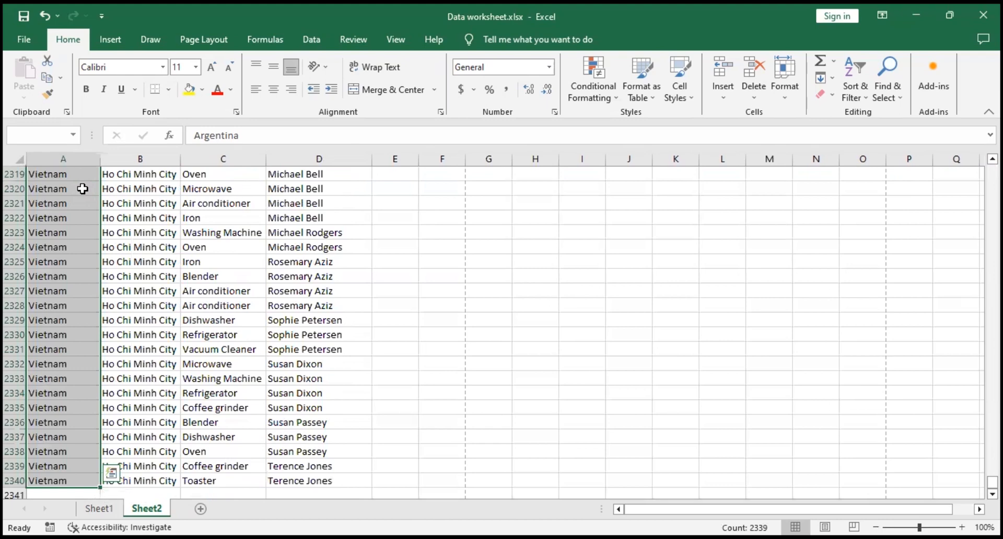
{"action": "key", "text": "ctrl+Home"}
{"action": "left_click", "coordinate": [83, 189]}
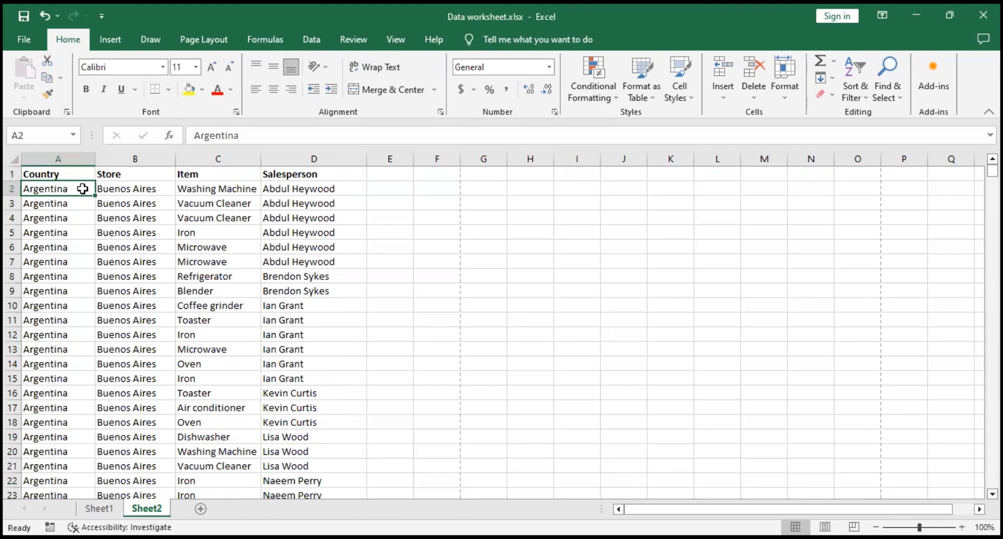
Step: Go back and forth between the start of the Country column and its last filled cell, A2340, finishing at A1
{"action": "key", "text": "ctrl+Down"}
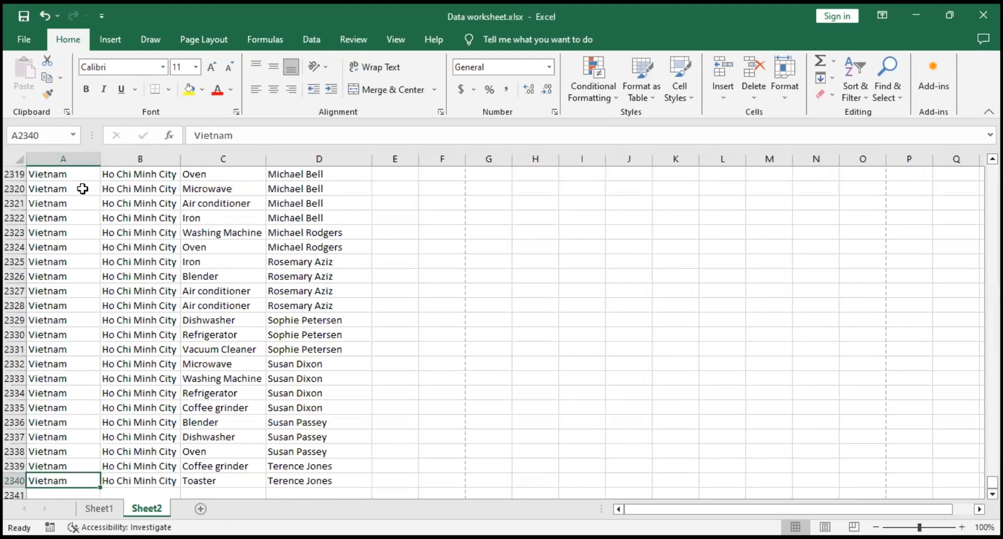
{"action": "key", "text": "ctrl+Up"}
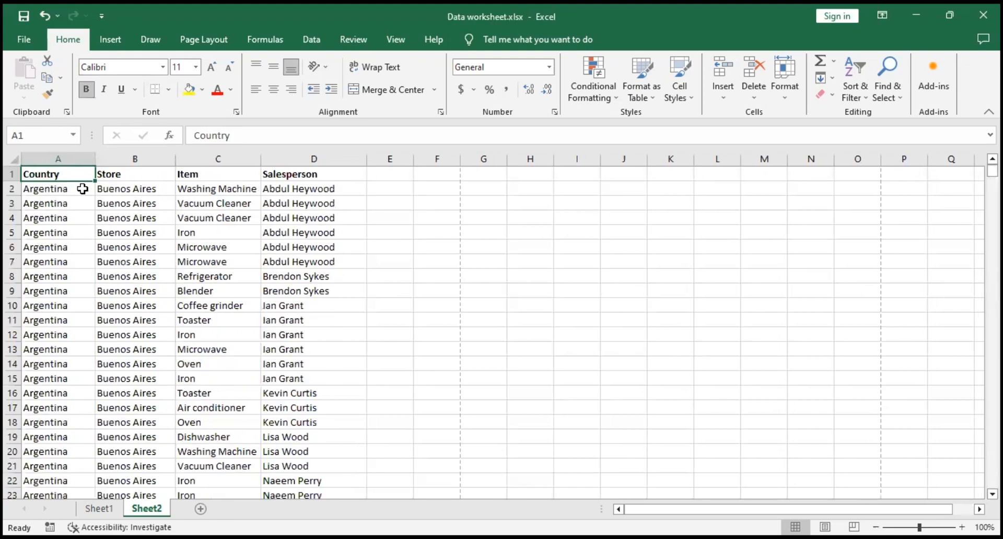
{"action": "key", "text": "Down"}
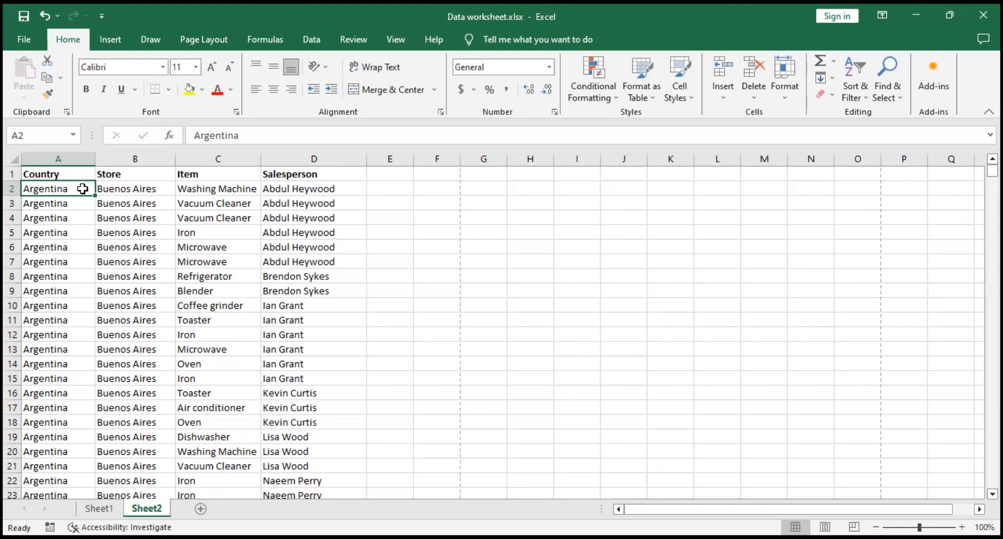
{"action": "key", "text": "ctrl+Down"}
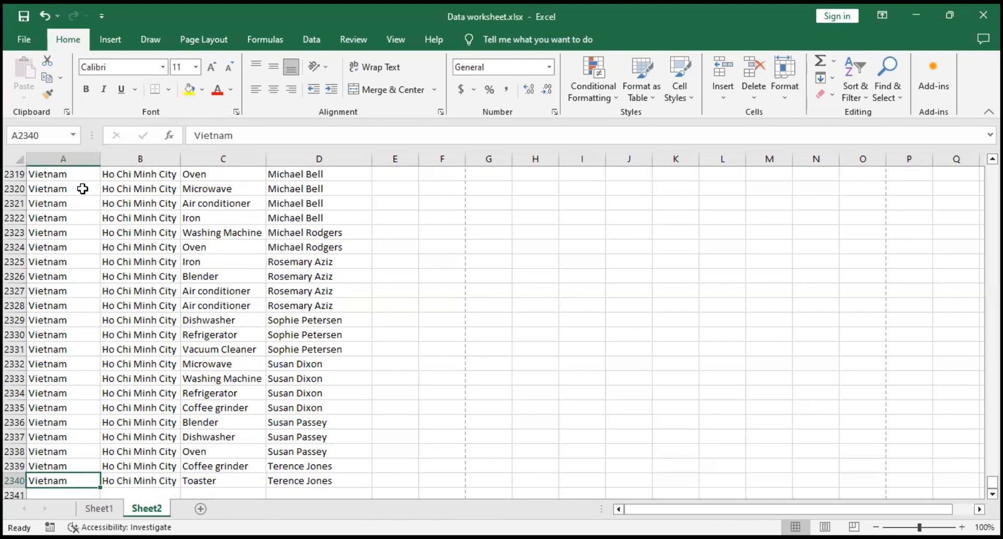
{"action": "key", "text": "ctrl+Home"}
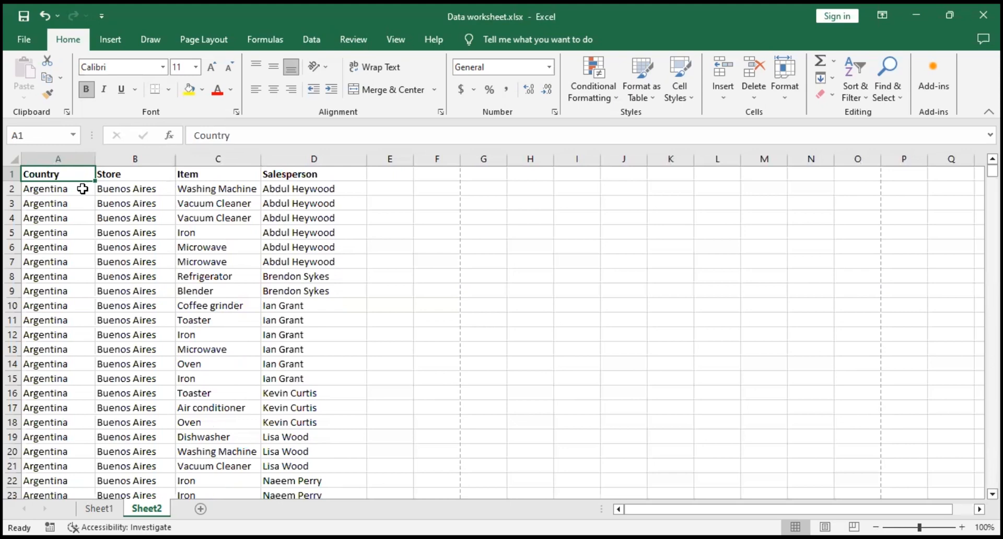
Step: Extend the selection from A2 by one cell to A3, then return to A2 alone
{"action": "left_click", "coordinate": [82, 189]}
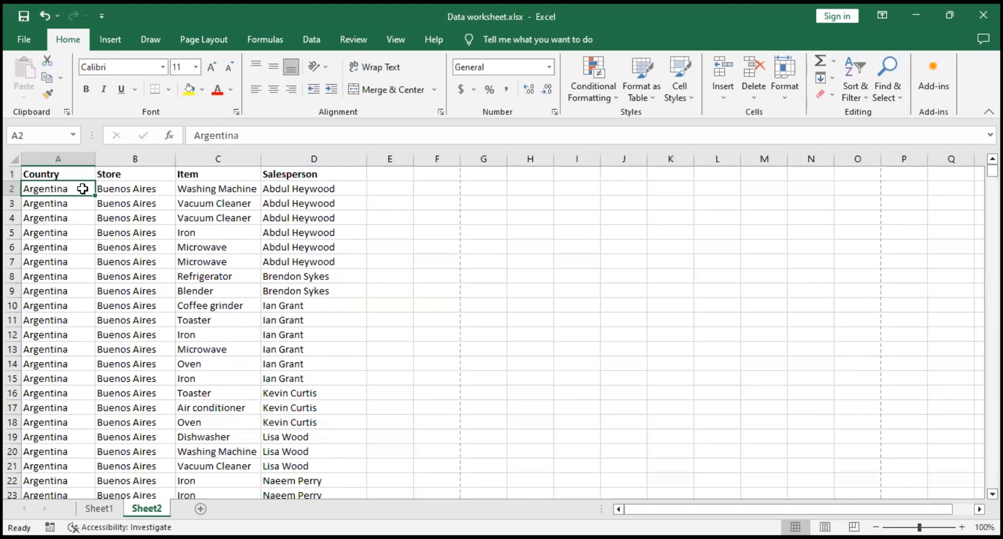
{"action": "key", "text": "shift+Down"}
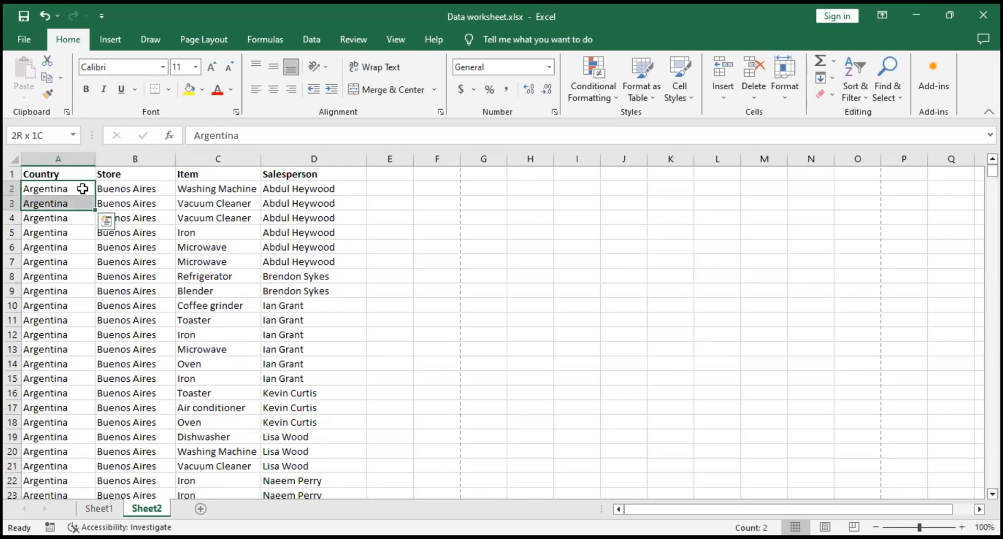
{"action": "key", "text": "Up"}
{"action": "key", "text": "Down"}
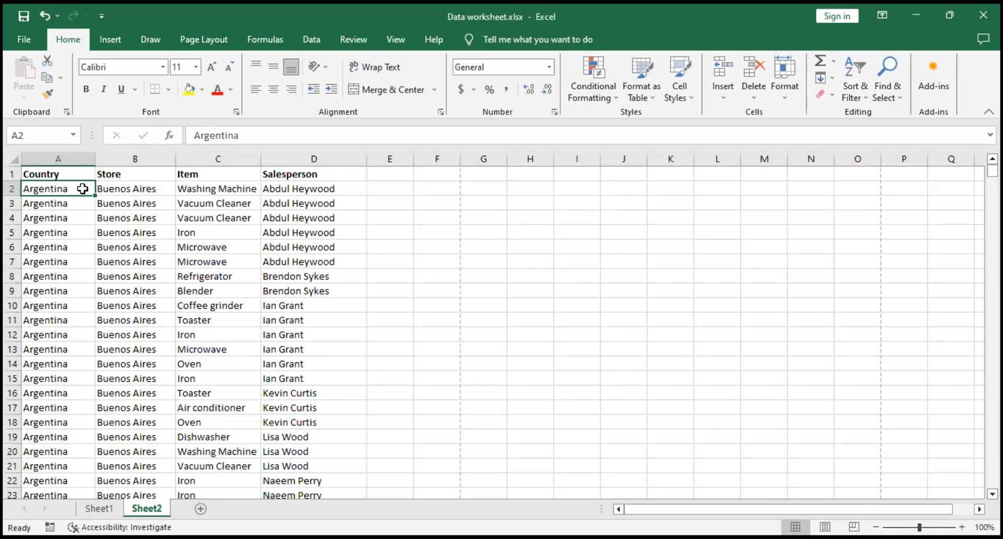
Step: Select the whole data block from A2 through D2340, then return to cell A1
{"action": "key", "text": "ctrl+shift+Down"}
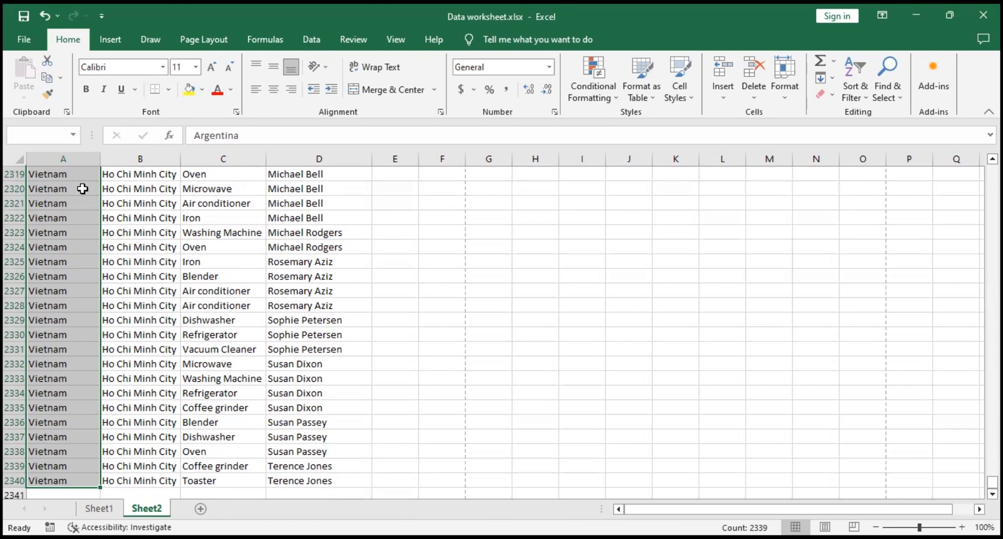
{"action": "key", "text": "ctrl+shift+Right"}
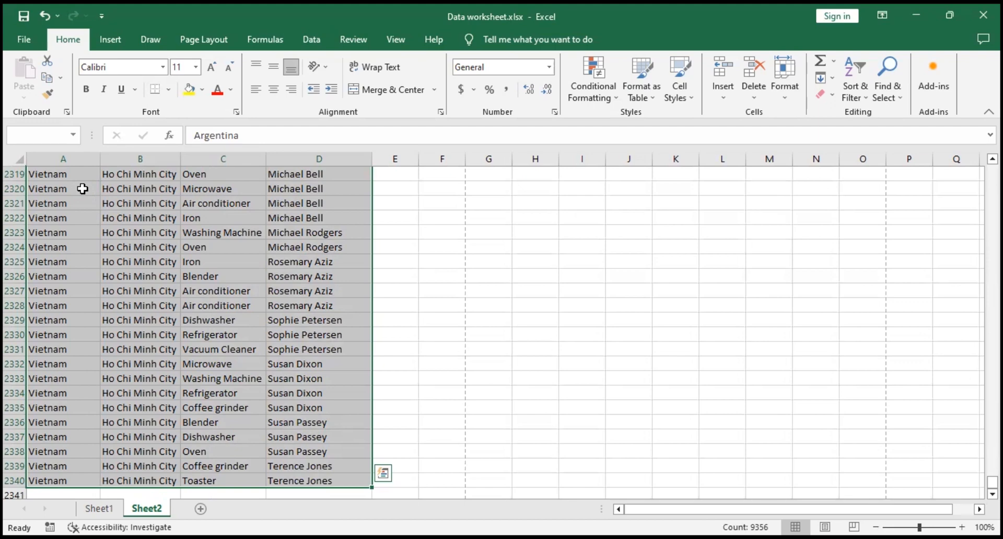
{"action": "key", "text": "ctrl+Home"}
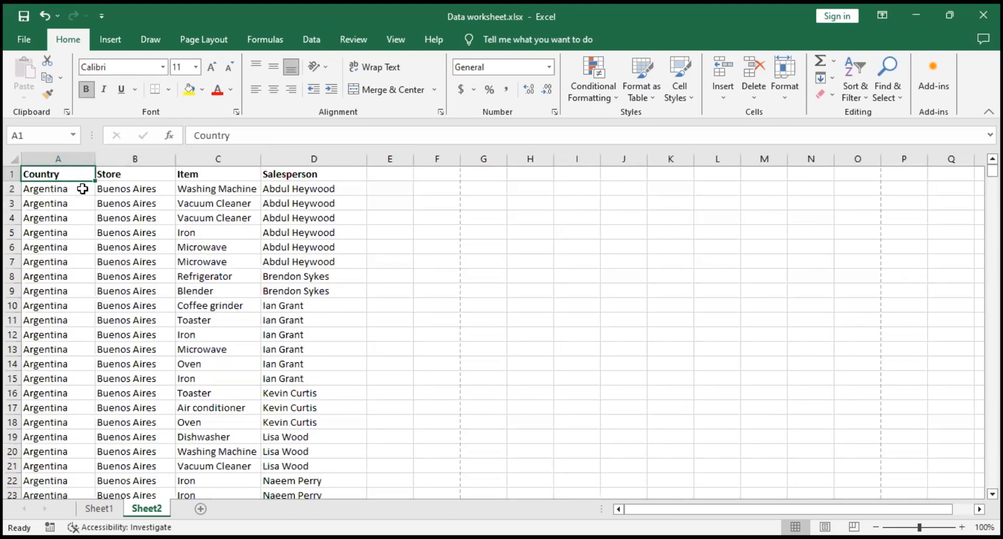
Step: Select B2:D2340 starting from cell B2, switch the selection to columns A and B, and return to the header row
{"action": "left_click", "coordinate": [155, 189]}
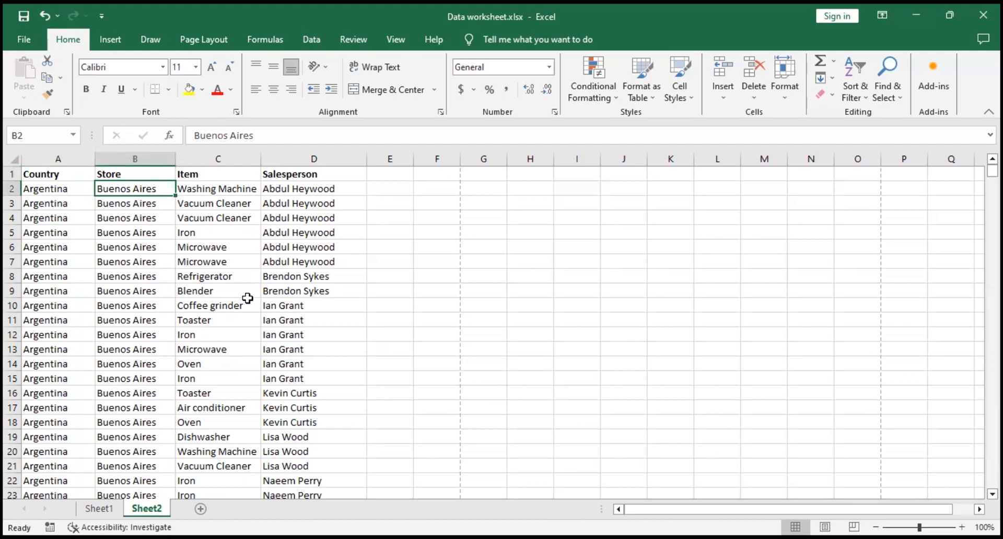
{"action": "key", "text": "ctrl+shift+Down"}
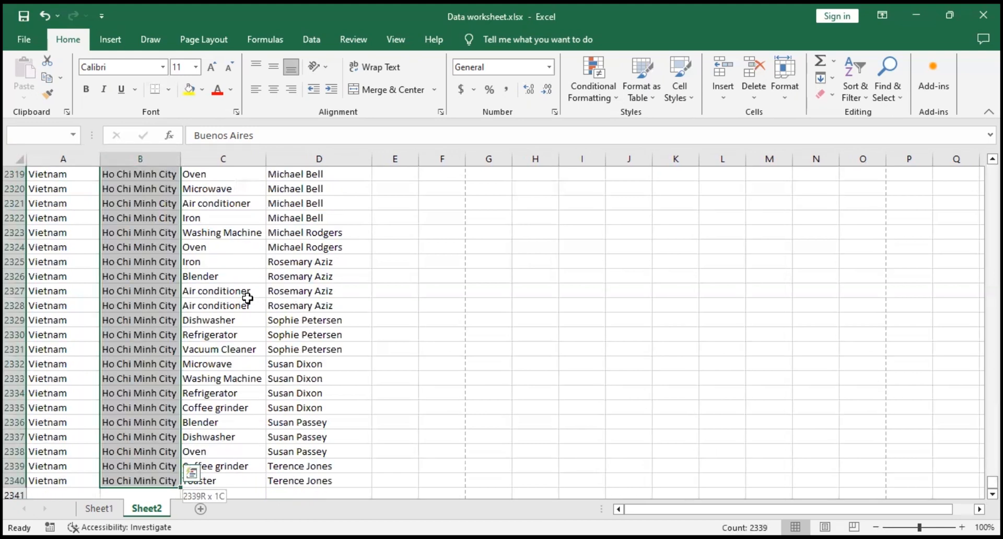
{"action": "key", "text": "ctrl+shift+Right"}
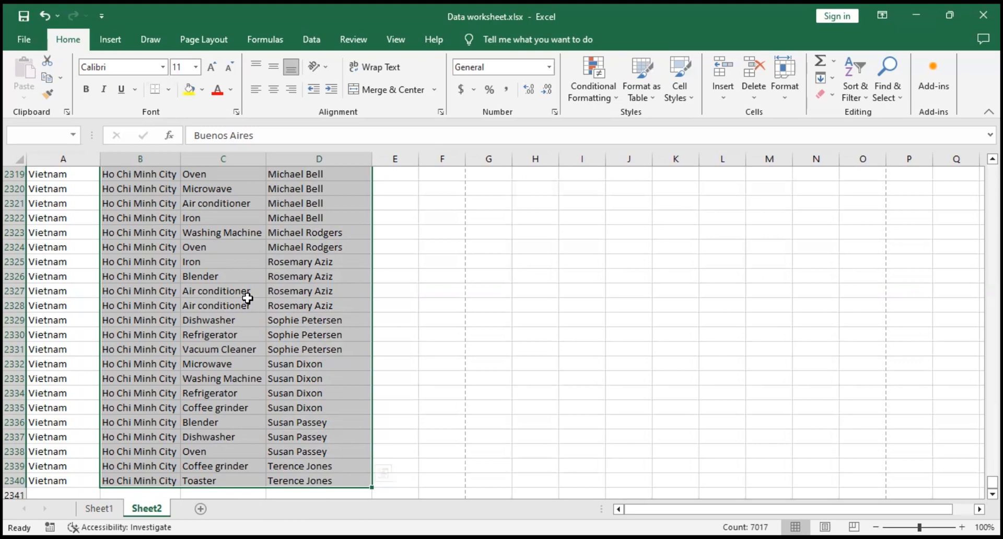
{"action": "key", "text": "ctrl+shift+Left"}
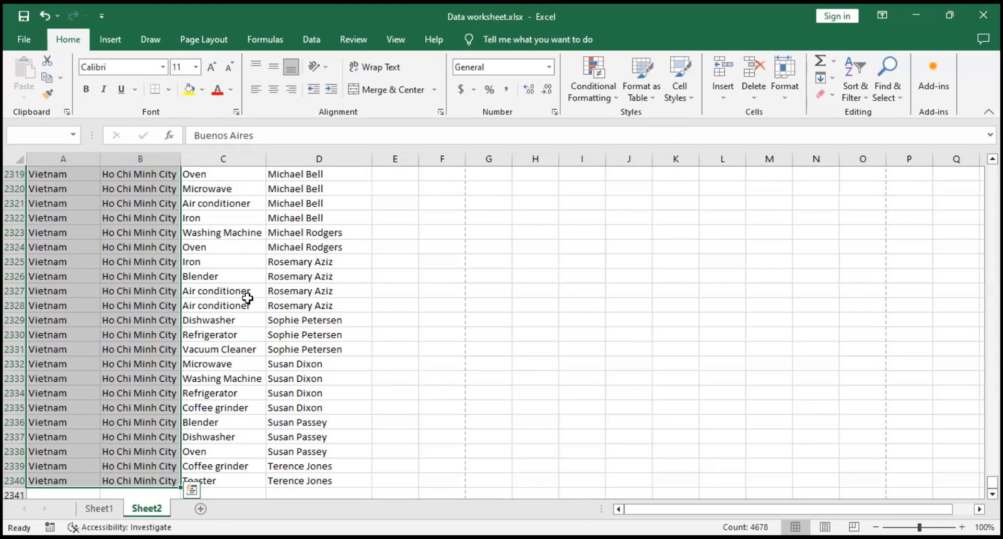
{"action": "key", "text": "ctrl+Home"}
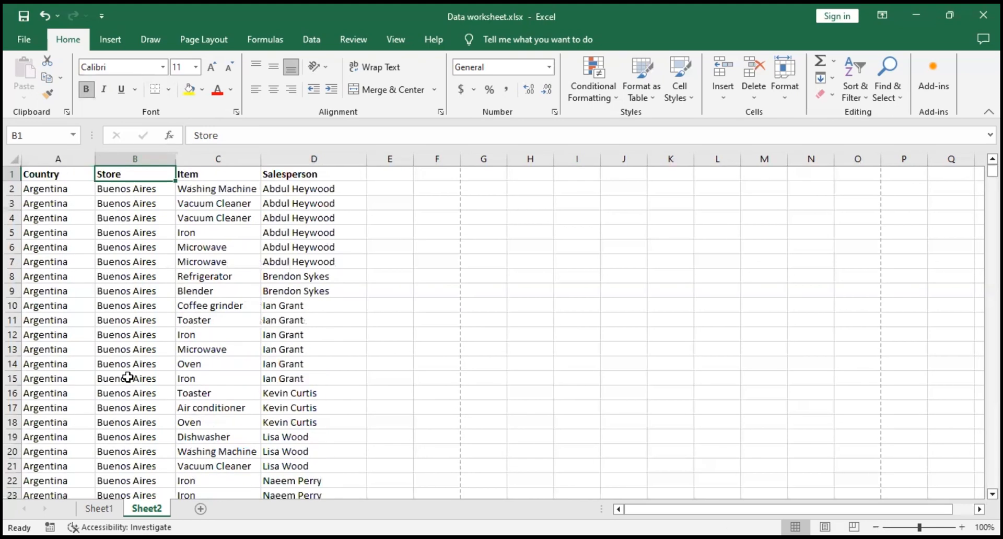
Step: Select all Argentina records as one range from A2 to D55
{"action": "left_click", "coordinate": [67, 191]}
{"action": "scroll", "coordinate": [252, 314], "scroll_direction": "down", "scroll_amount": 6}
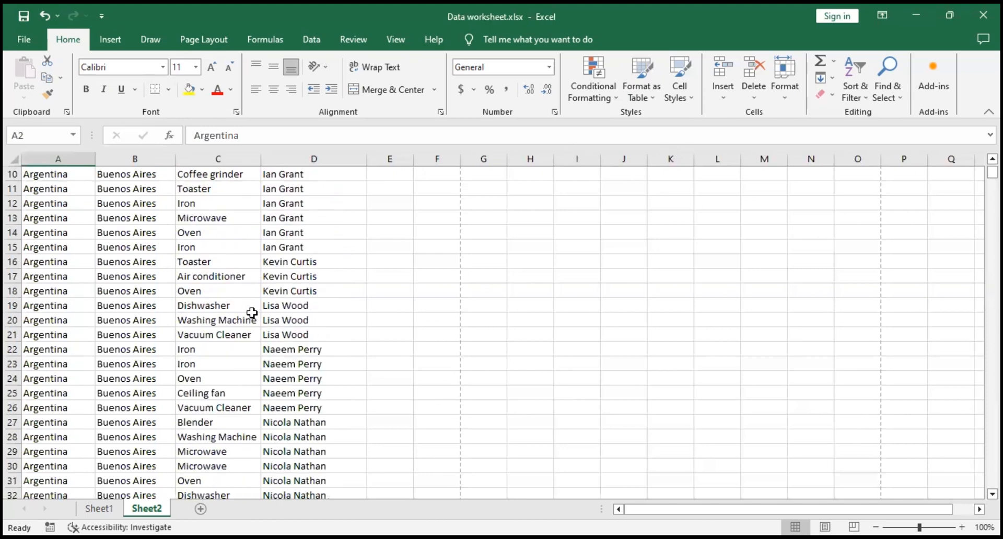
{"action": "scroll", "coordinate": [251, 316], "scroll_direction": "down", "scroll_amount": 10}
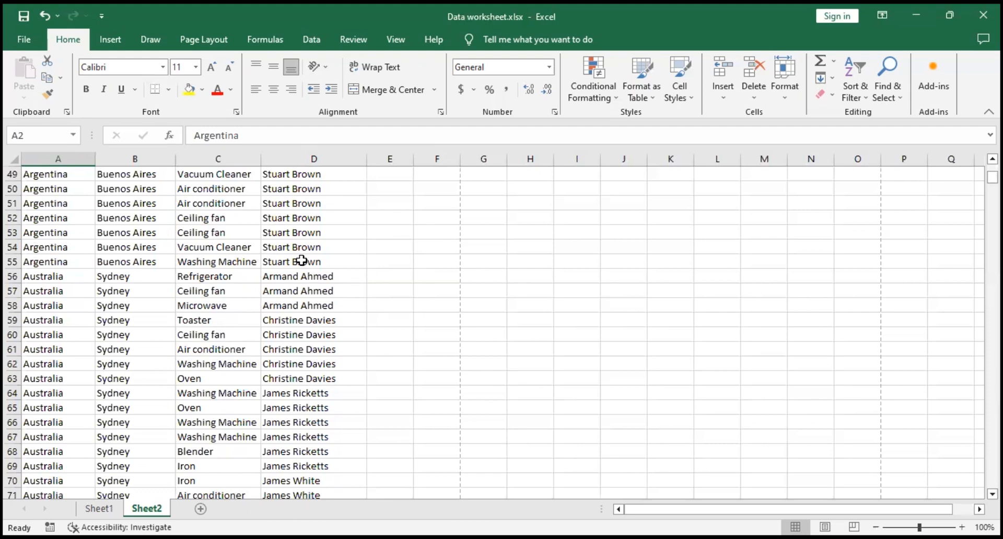
{"action": "left_click", "coordinate": [339, 260], "text": "shift"}
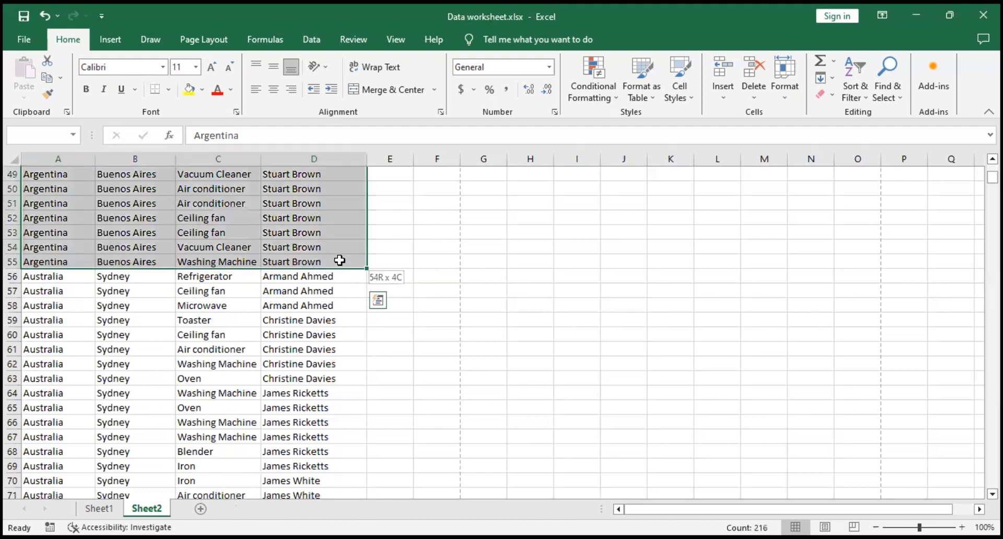
{"action": "scroll", "coordinate": [345, 256], "scroll_direction": "up", "scroll_amount": 16}
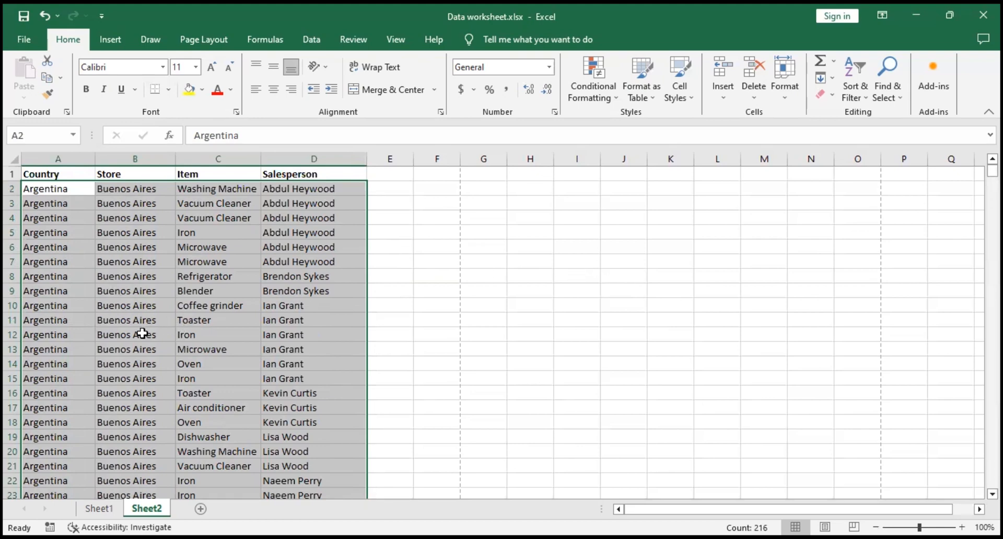
Step: Insert a blank row at row 56 between the Argentina and Australia records, then select cell A55
{"action": "scroll", "coordinate": [139, 342], "scroll_direction": "down", "scroll_amount": 6}
{"action": "scroll", "coordinate": [139, 342], "scroll_direction": "down", "scroll_amount": 5}
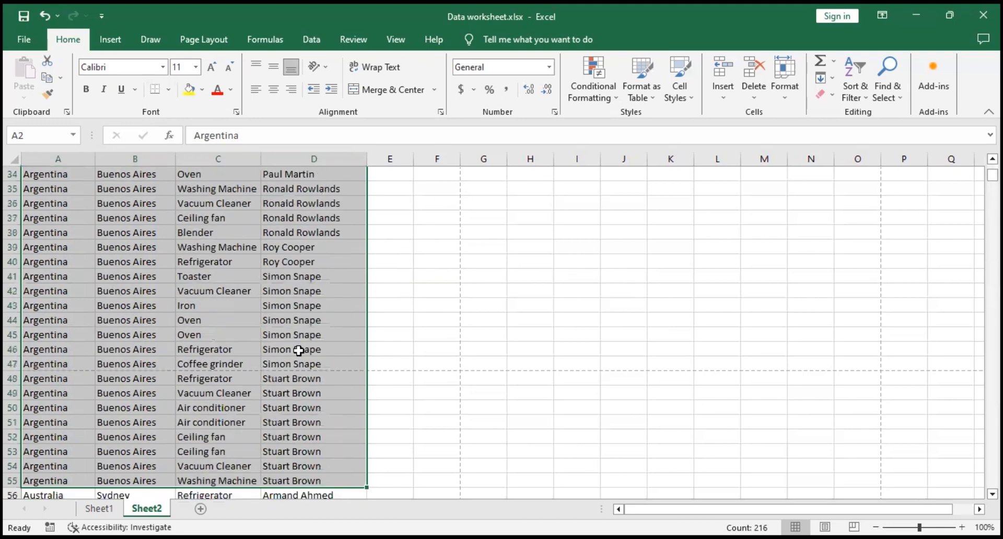
{"action": "scroll", "coordinate": [296, 352], "scroll_direction": "down", "scroll_amount": 4}
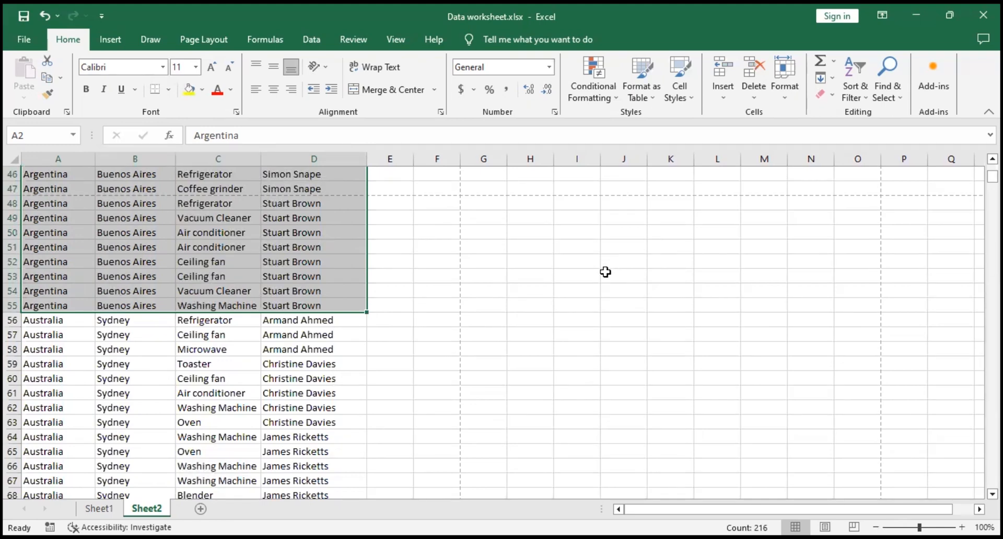
{"action": "left_click", "coordinate": [50, 320]}
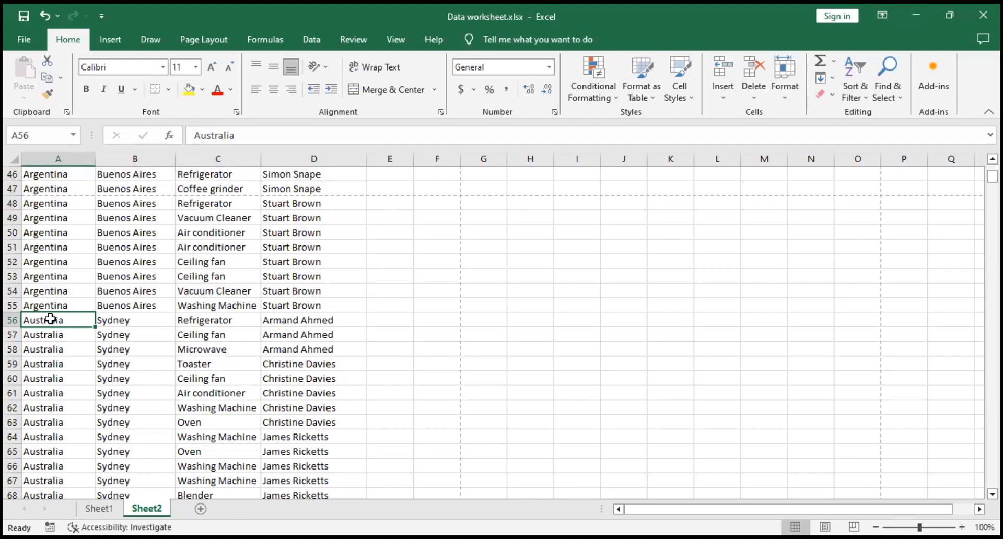
{"action": "left_click", "coordinate": [54, 307]}
{"action": "left_click", "coordinate": [56, 319]}
{"action": "left_click", "coordinate": [12, 320]}
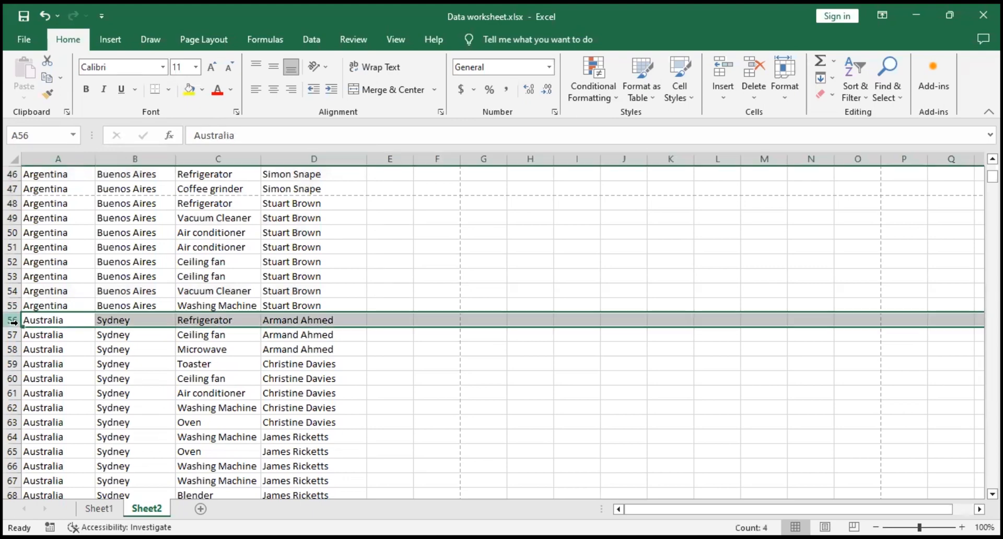
{"action": "right_click", "coordinate": [12, 321]}
{"action": "left_click", "coordinate": [103, 209]}
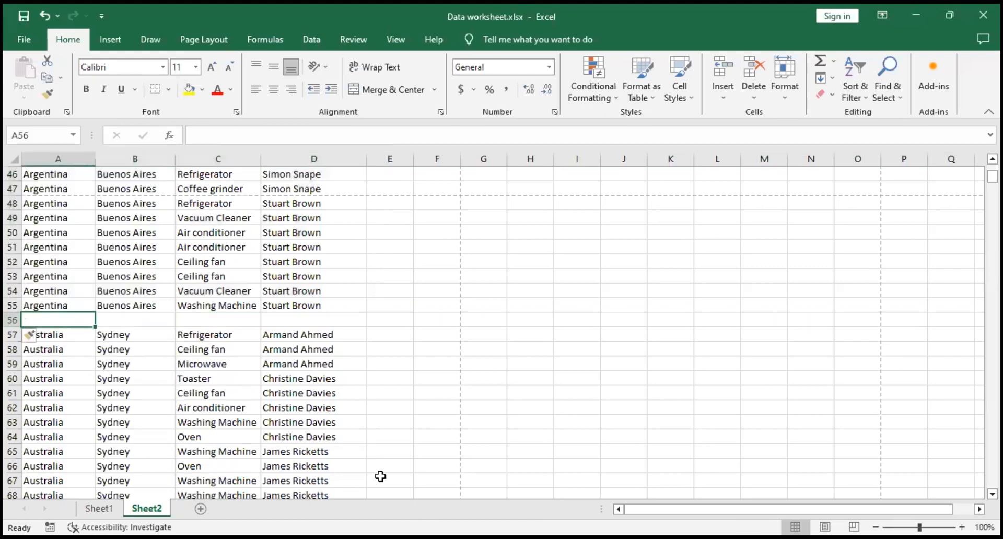
{"action": "left_click", "coordinate": [12, 318]}
{"action": "left_click", "coordinate": [52, 306]}
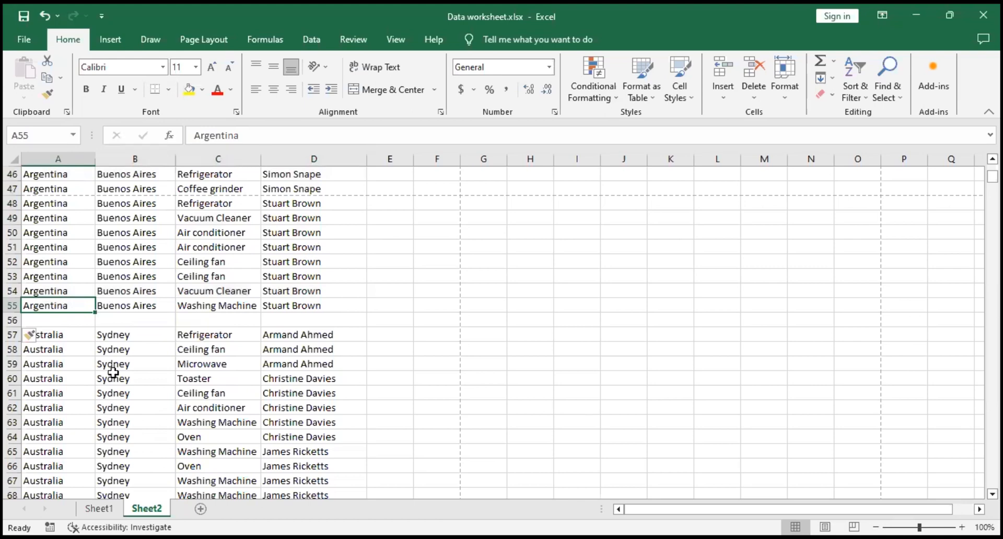
Step: Starting from cell A2, select the Argentina country entries down to A55 and copy them
{"action": "scroll", "coordinate": [116, 362], "scroll_direction": "up", "scroll_amount": 6}
{"action": "key", "text": "ctrl+Home"}
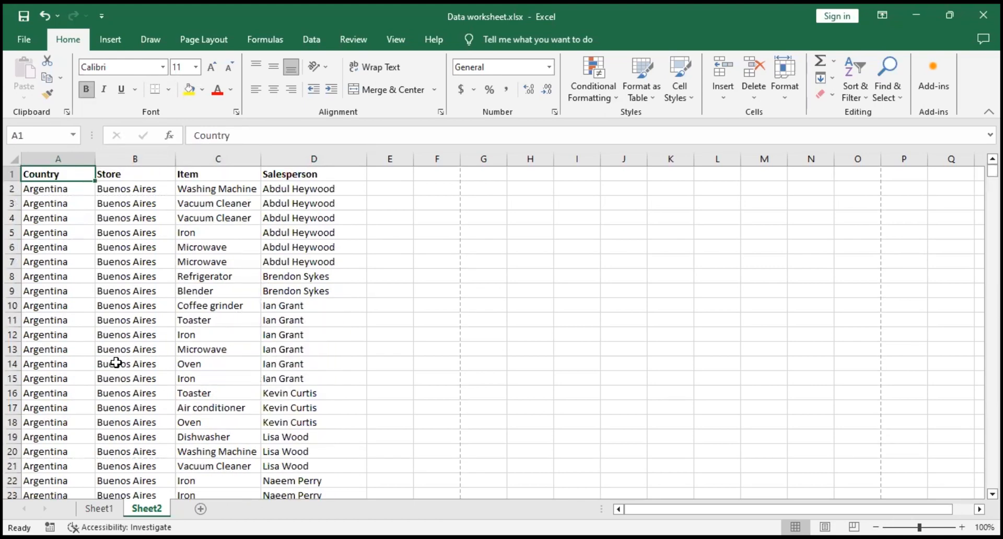
{"action": "key", "text": "Down"}
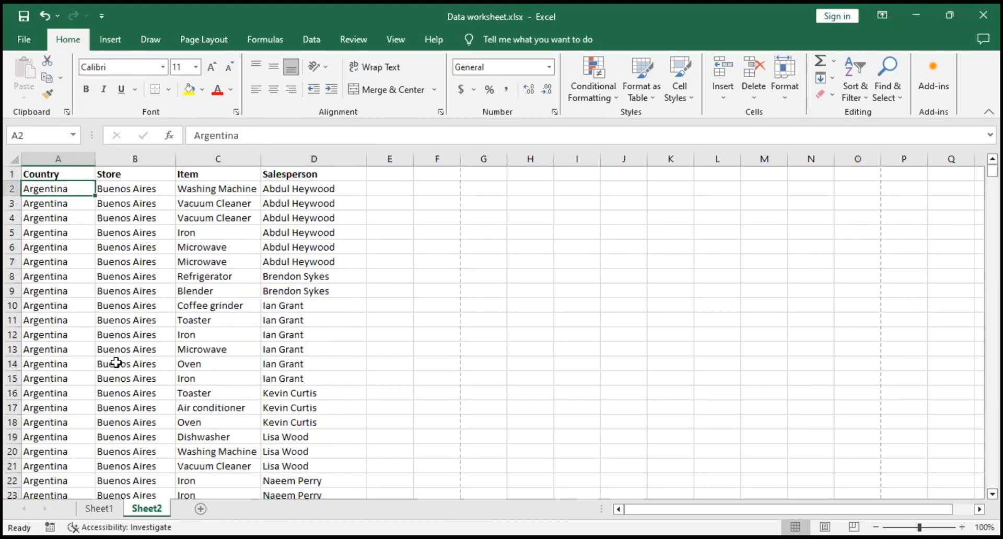
{"action": "key", "text": "ctrl+shift+Down"}
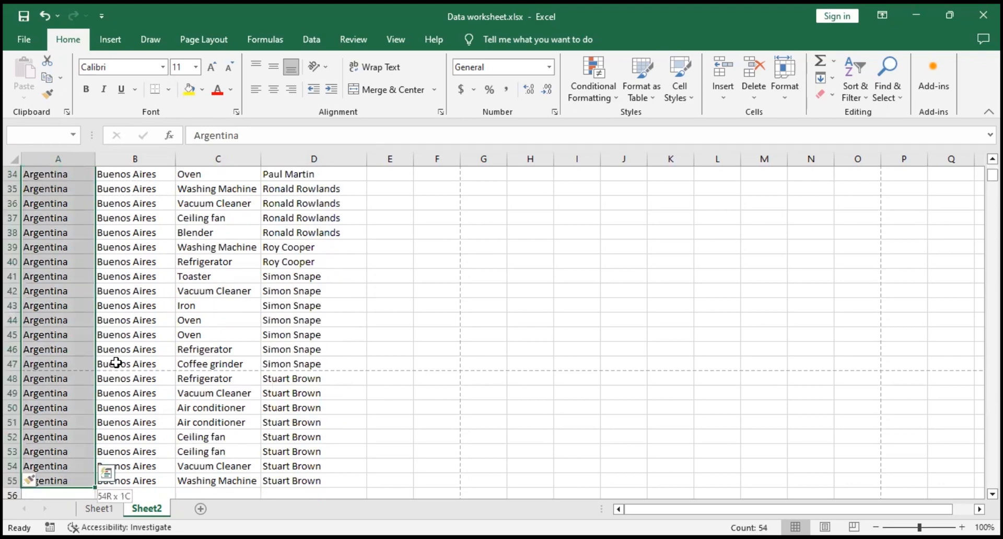
{"action": "scroll", "coordinate": [116, 363], "scroll_direction": "down", "scroll_amount": 2}
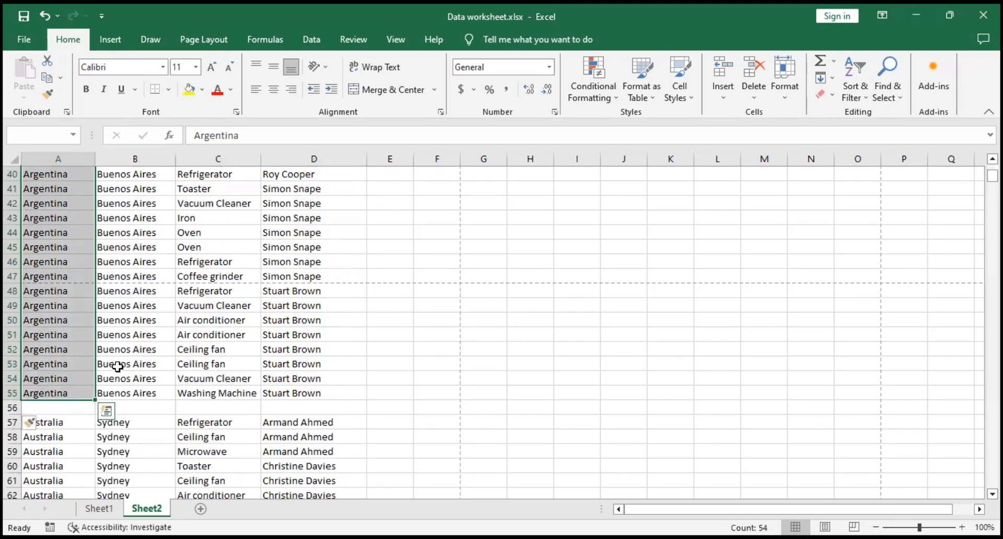
{"action": "key", "text": "ctrl+c"}
Step: Reselect A2:A55 starting from A2, then paste the copied country entries starting at cell G2
{"action": "key", "text": "ctrl+Home"}
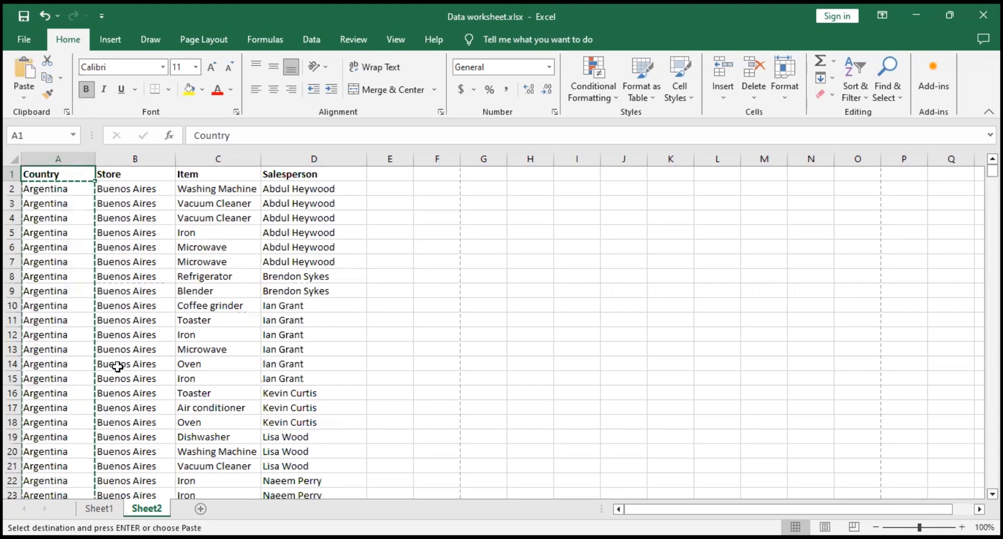
{"action": "key", "text": "Down"}
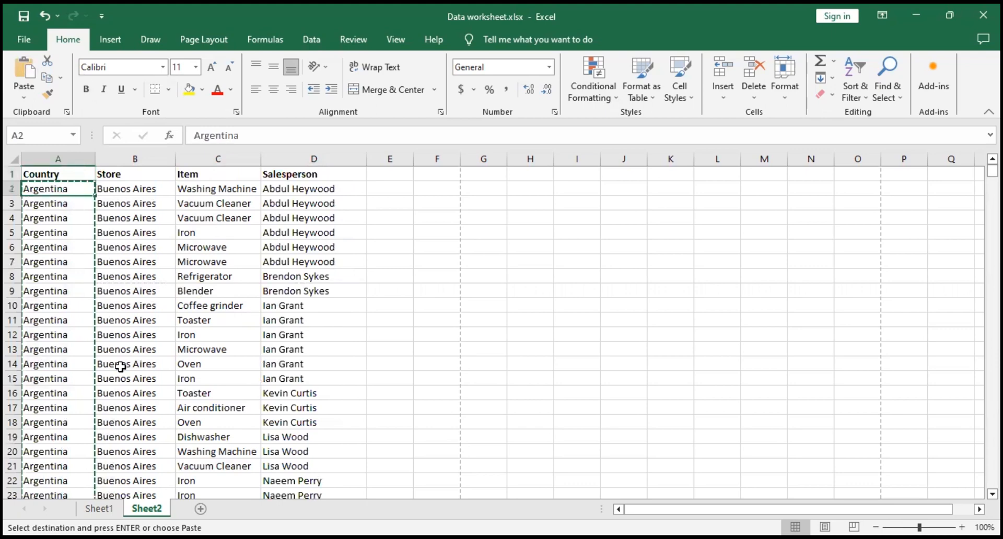
{"action": "key", "text": "ctrl+shift+Down"}
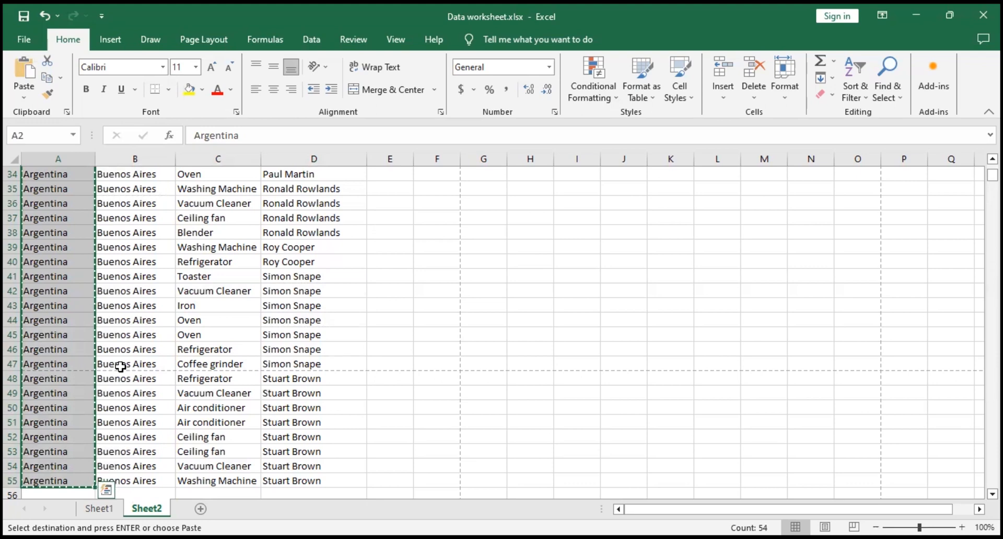
{"action": "key", "text": "ctrl+Home"}
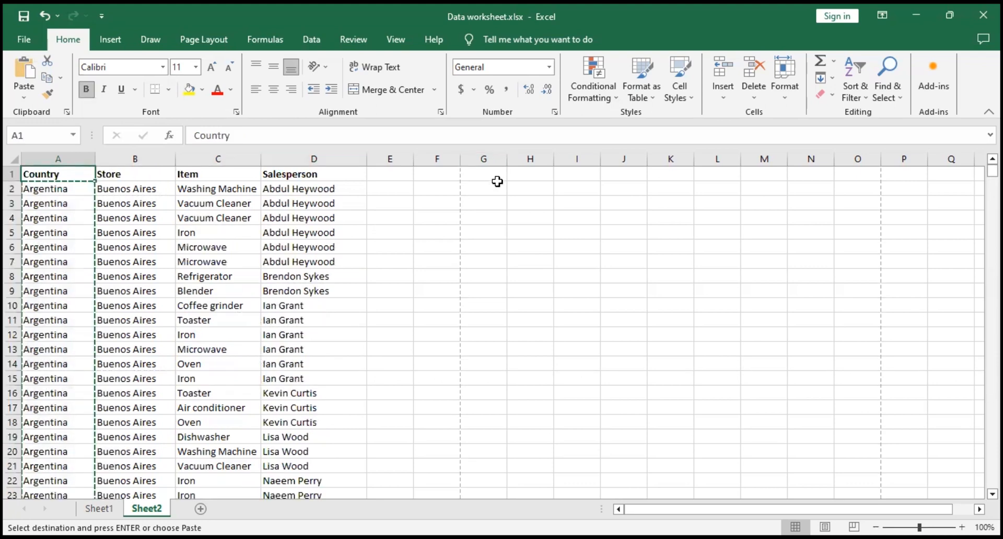
{"action": "left_click", "coordinate": [483, 190]}
{"action": "key", "text": "ctrl+v"}
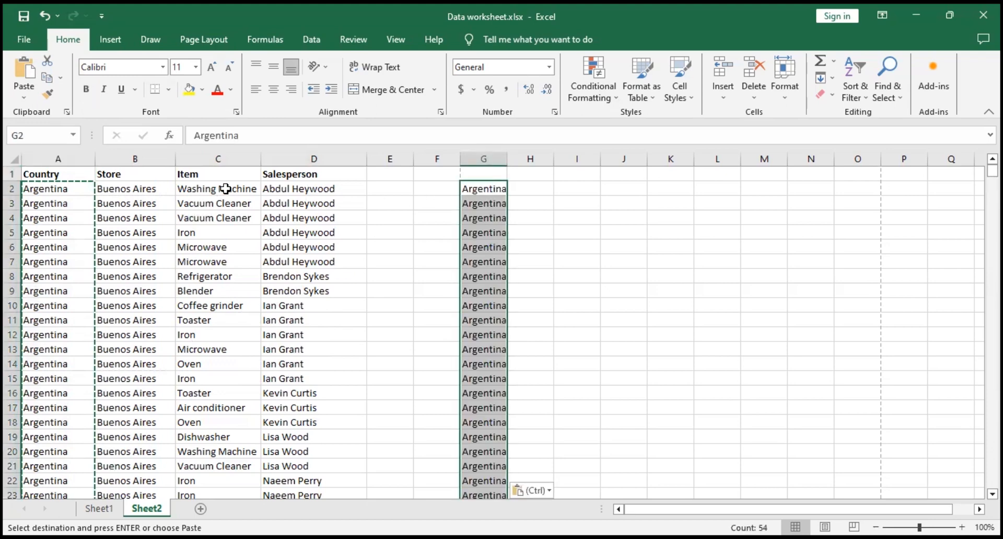
Step: Copy the Argentina salesperson entries D2:D55 and paste them as values starting at cell K2
{"action": "left_click", "coordinate": [309, 192]}
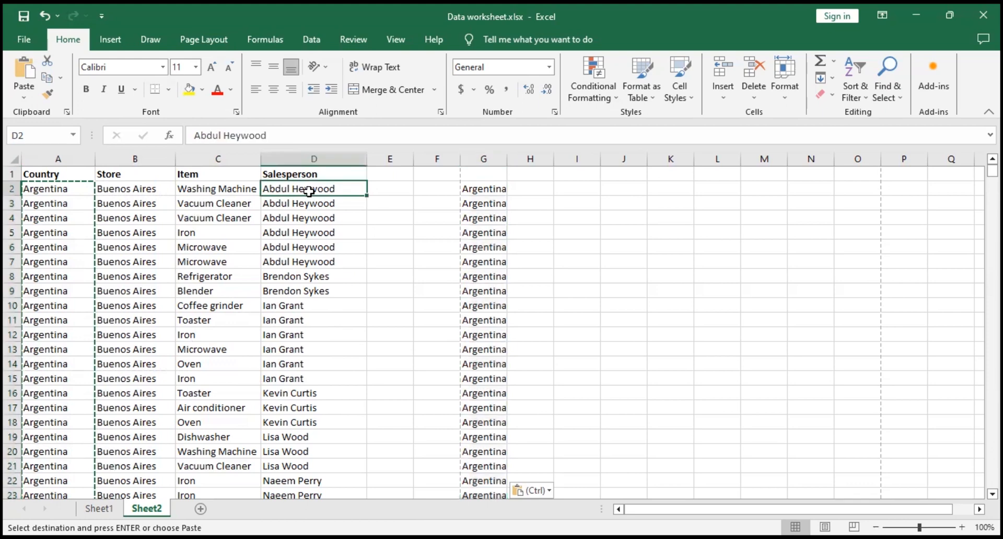
{"action": "key", "text": "ctrl+shift+Down"}
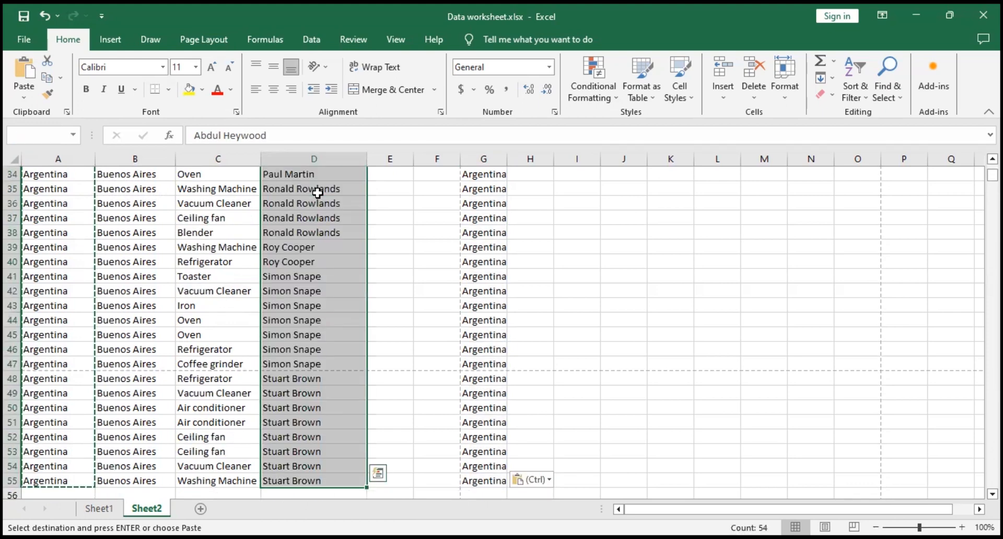
{"action": "key", "text": "ctrl+c"}
{"action": "scroll", "coordinate": [546, 233], "scroll_direction": "up", "scroll_amount": 5}
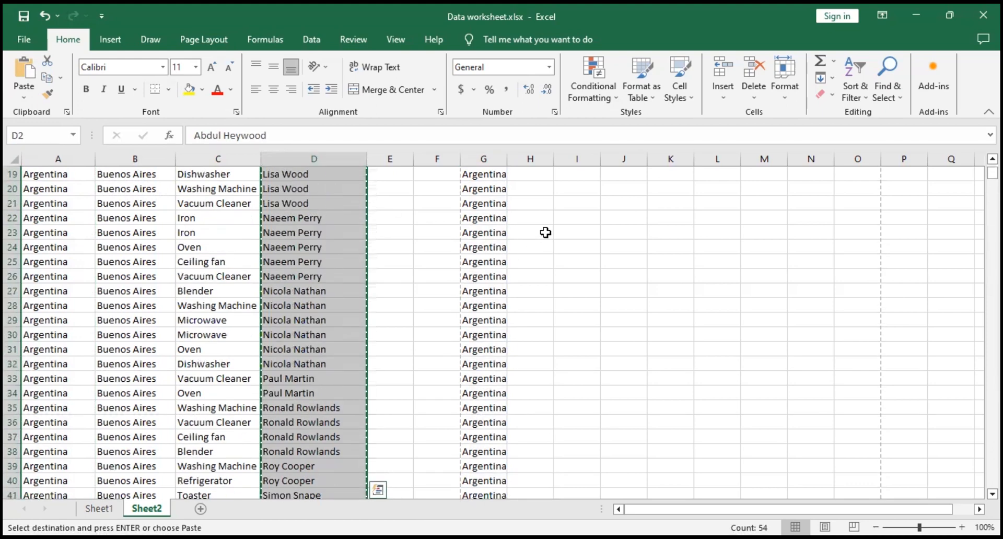
{"action": "scroll", "coordinate": [545, 233], "scroll_direction": "up", "scroll_amount": 6}
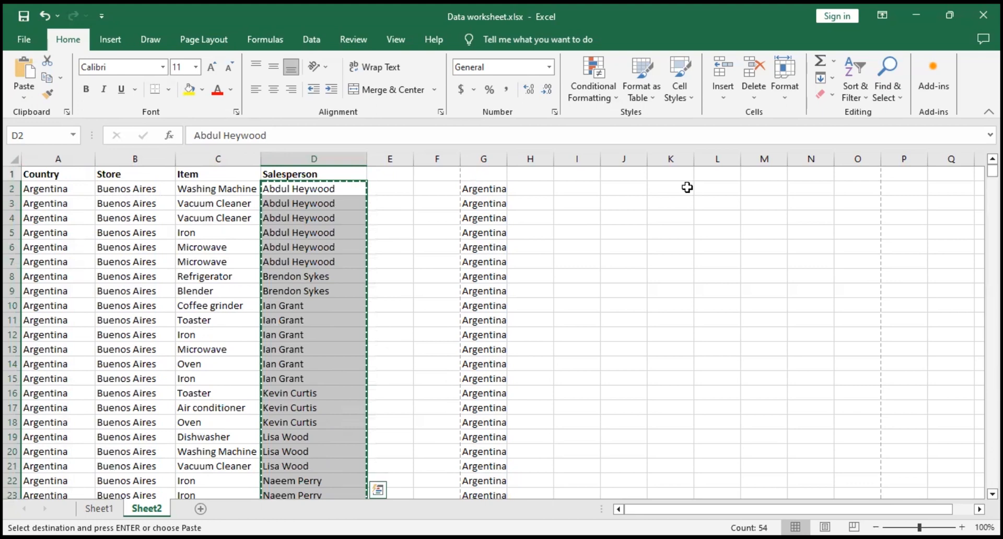
{"action": "left_click", "coordinate": [684, 191]}
{"action": "right_click", "coordinate": [684, 191]}
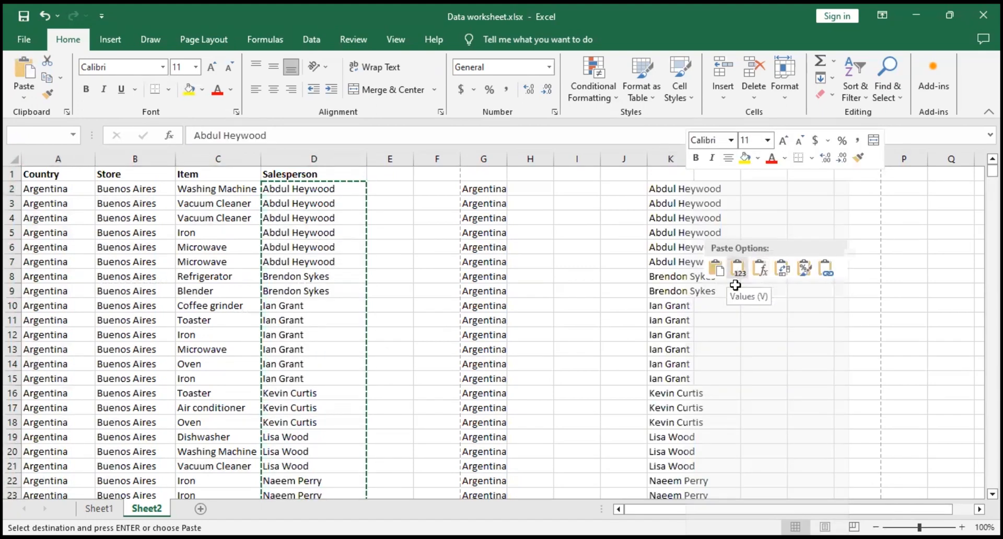
{"action": "left_click", "coordinate": [736, 285]}
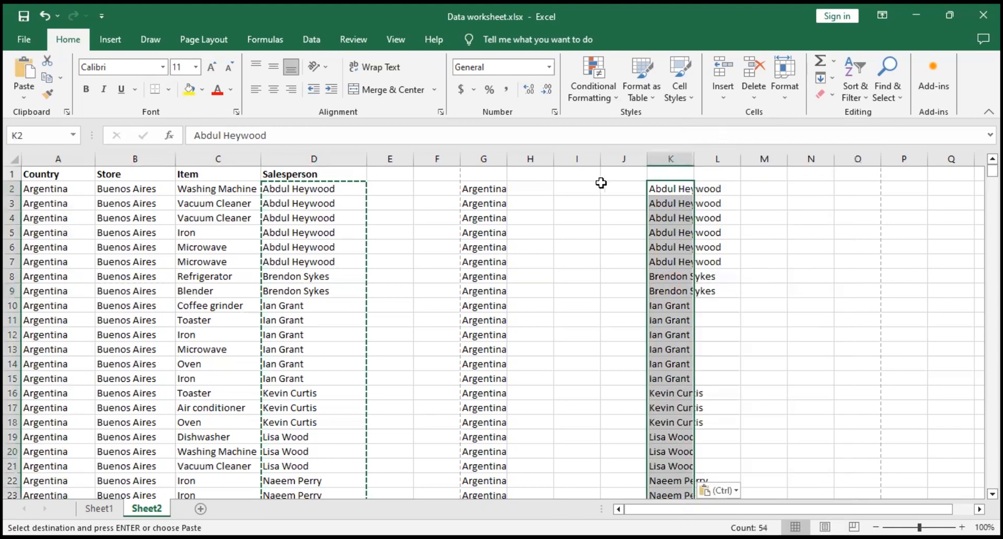
Step: Try pasting the copied salesperson entries starting at cell N2, then undo the paste
{"action": "left_click", "coordinate": [808, 191]}
{"action": "right_click", "coordinate": [809, 191]}
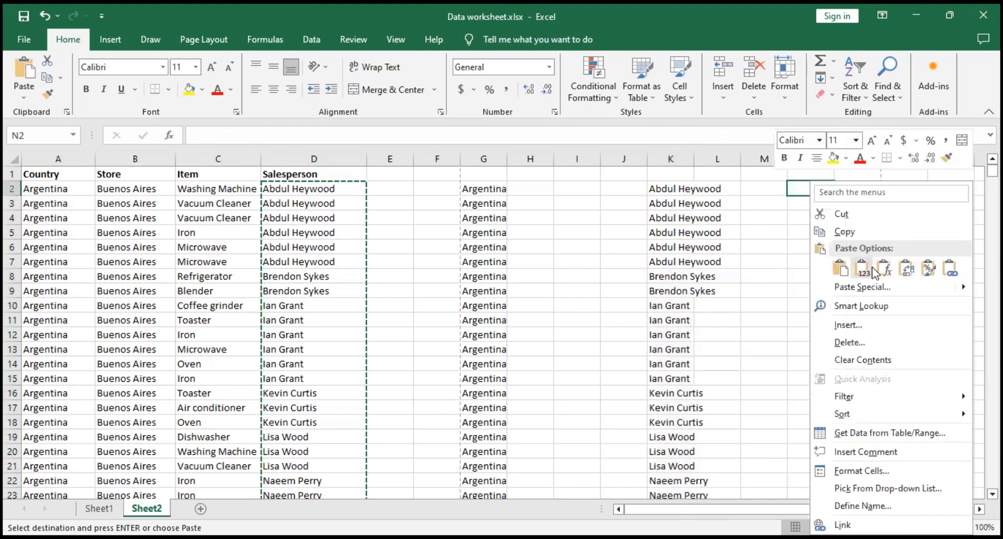
{"action": "left_click", "coordinate": [863, 269]}
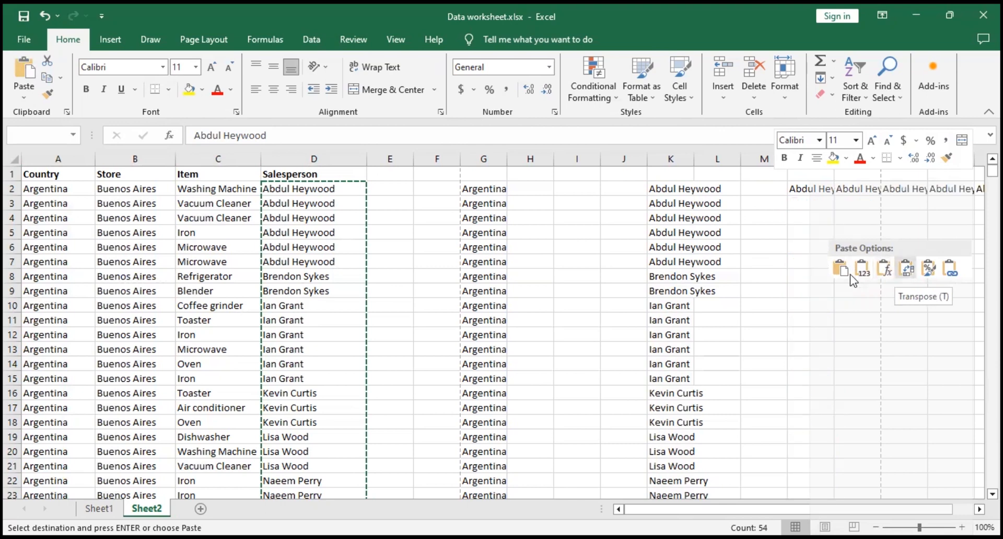
{"action": "key", "text": "Escape"}
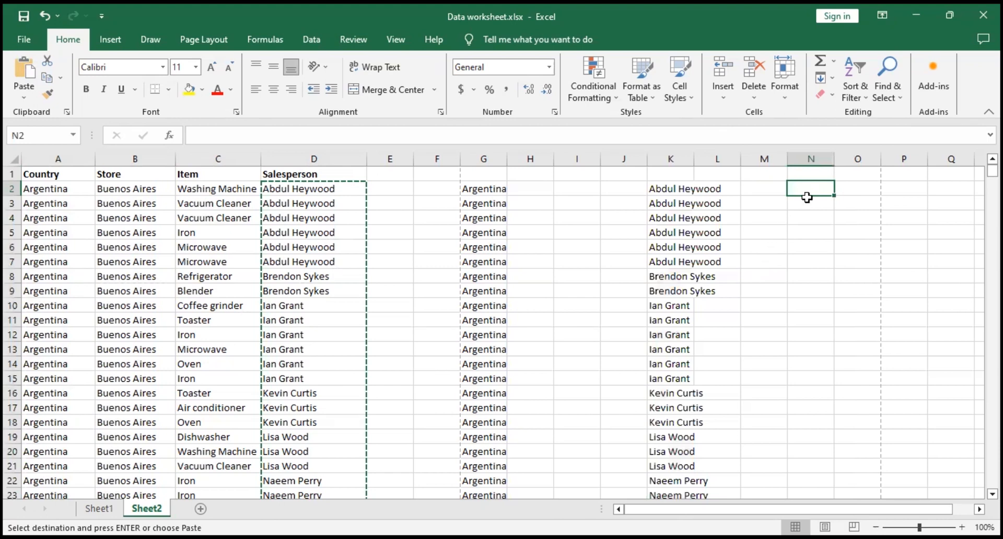
{"action": "key", "text": "ctrl+v"}
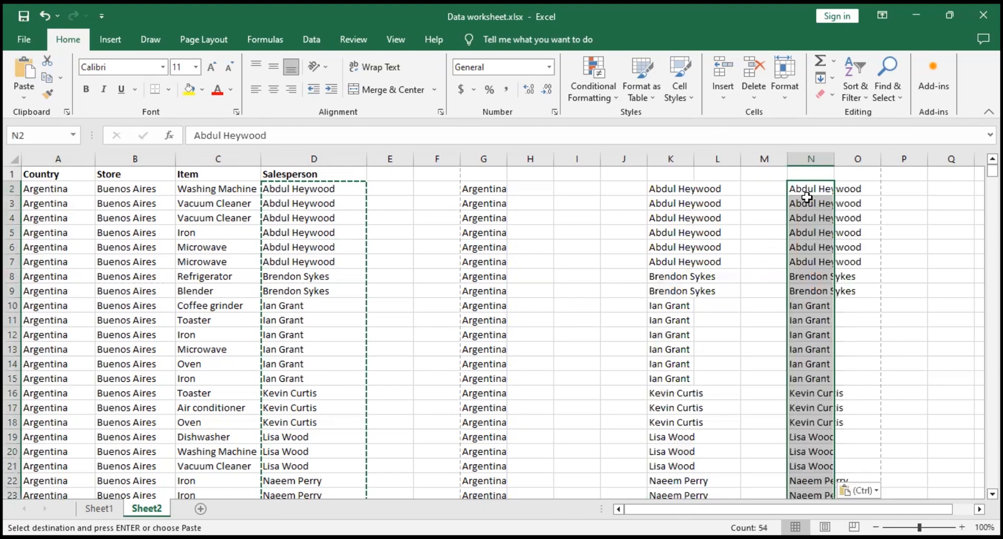
{"action": "key", "text": "ctrl+z"}
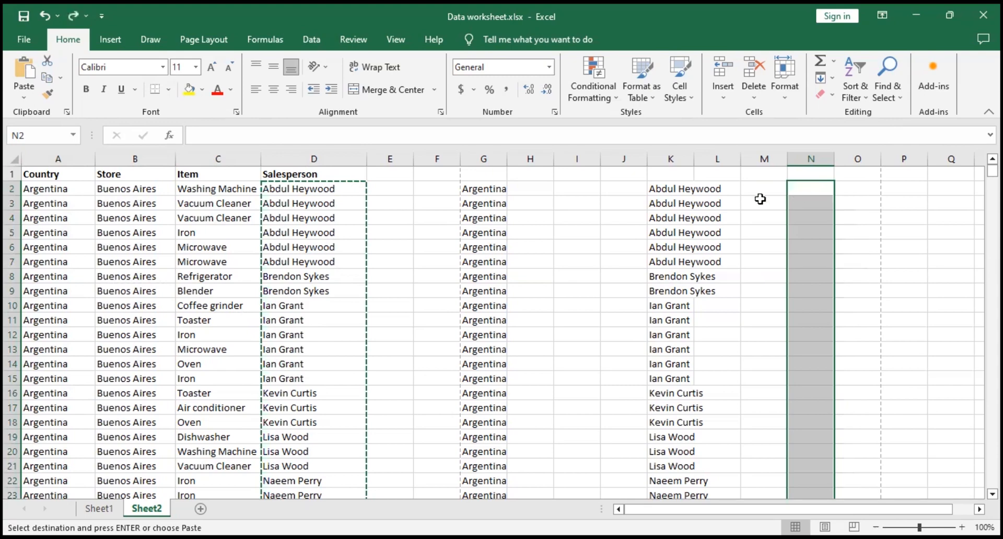
Step: Examine the blank row separating the Argentina and Australia records, then return to the top of the sheet
{"action": "scroll", "coordinate": [239, 296], "scroll_direction": "down", "scroll_amount": 17}
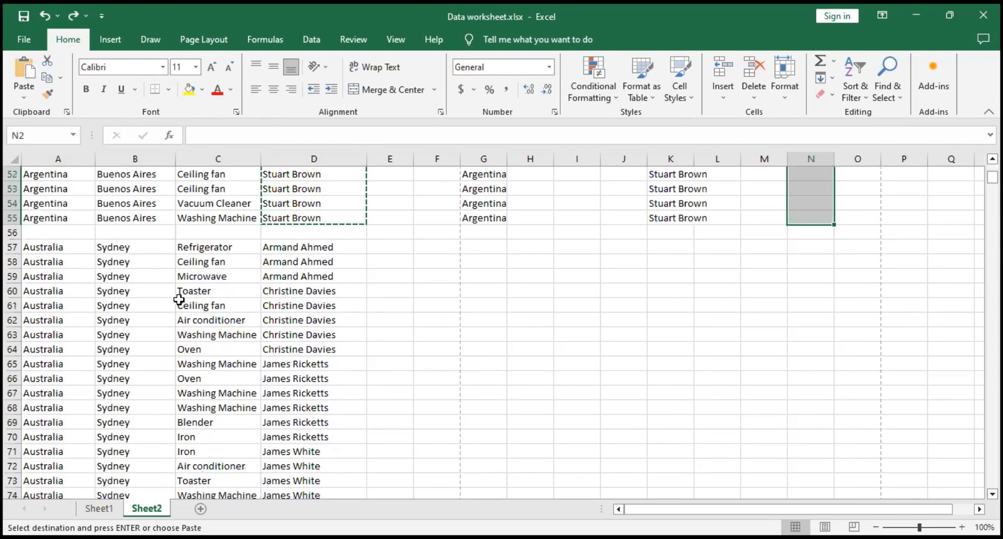
{"action": "scroll", "coordinate": [198, 297], "scroll_direction": "down", "scroll_amount": 5}
{"action": "scroll", "coordinate": [111, 292], "scroll_direction": "up", "scroll_amount": 4}
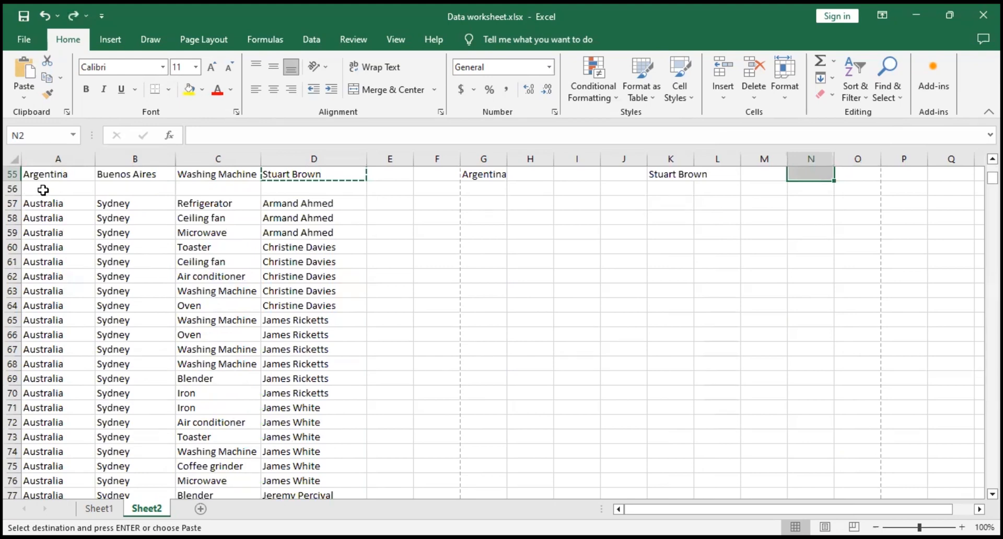
{"action": "scroll", "coordinate": [227, 270], "scroll_direction": "up", "scroll_amount": 5}
{"action": "scroll", "coordinate": [227, 270], "scroll_direction": "up", "scroll_amount": 13}
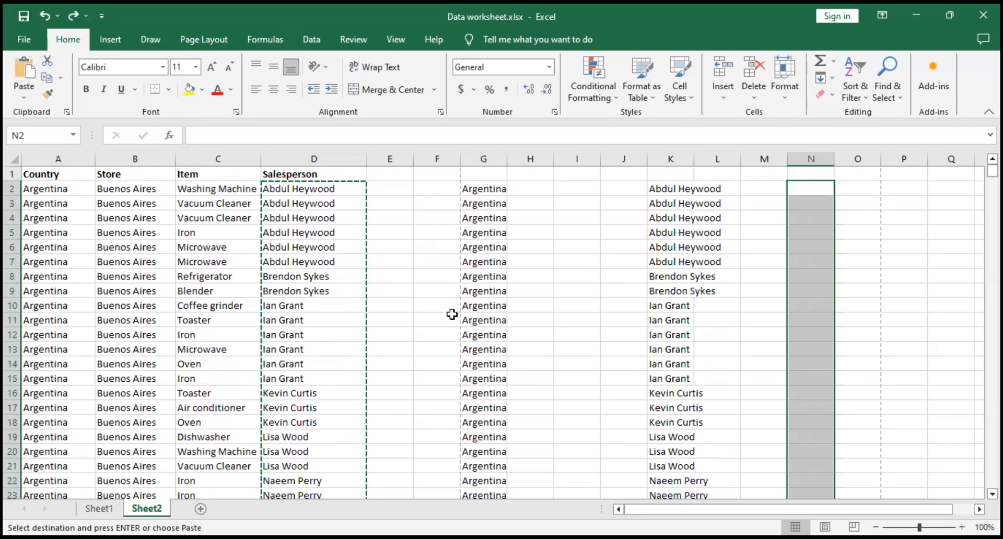
Step: Select cell A77 in the Australia records and jump to the last filled cell of column A, A2341
{"action": "scroll", "coordinate": [223, 361], "scroll_direction": "down", "scroll_amount": 6}
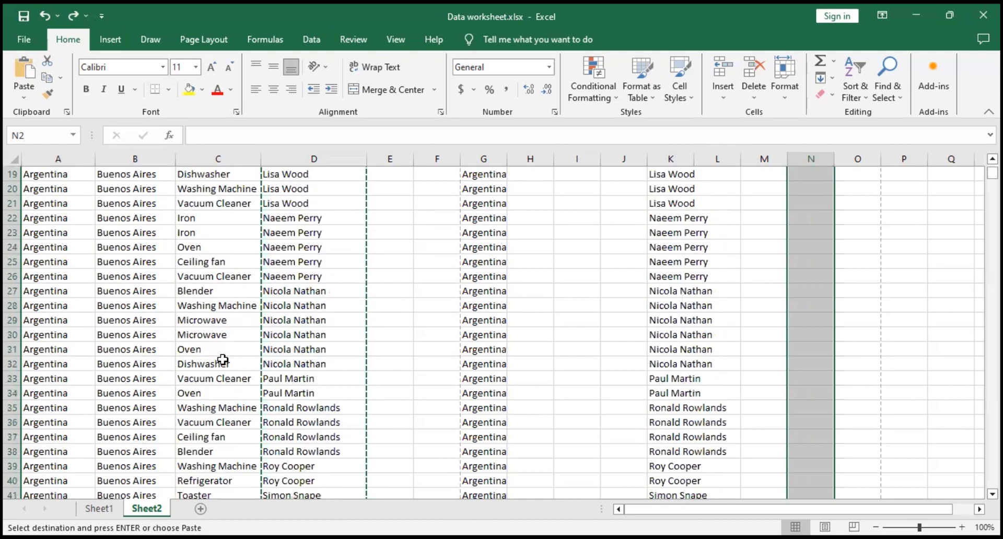
{"action": "scroll", "coordinate": [223, 361], "scroll_direction": "down", "scroll_amount": 16}
{"action": "left_click", "coordinate": [67, 317]}
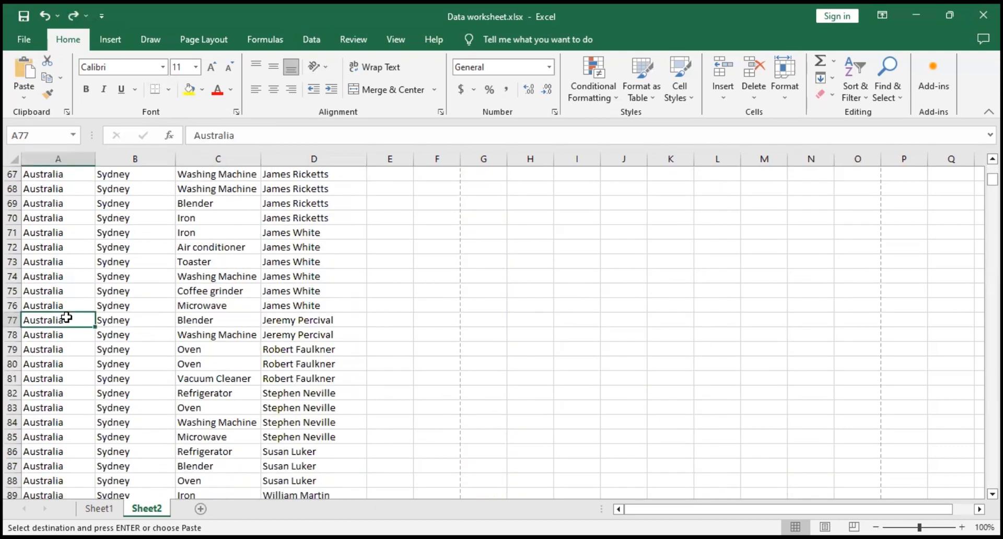
{"action": "key", "text": "ctrl+Down"}
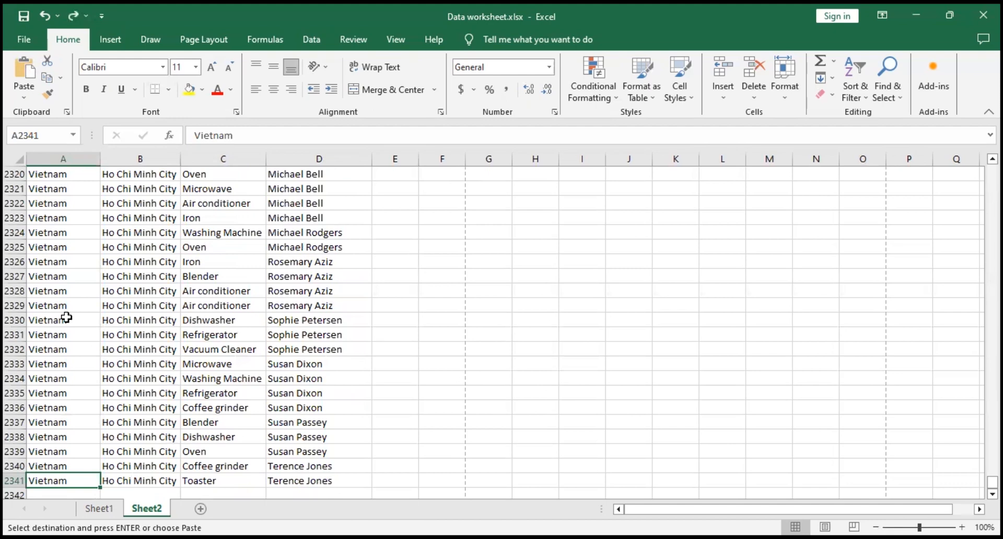
Step: Select the empty cell A2513 in column A, well below the last record
{"action": "scroll", "coordinate": [80, 373], "scroll_direction": "down", "scroll_amount": 20}
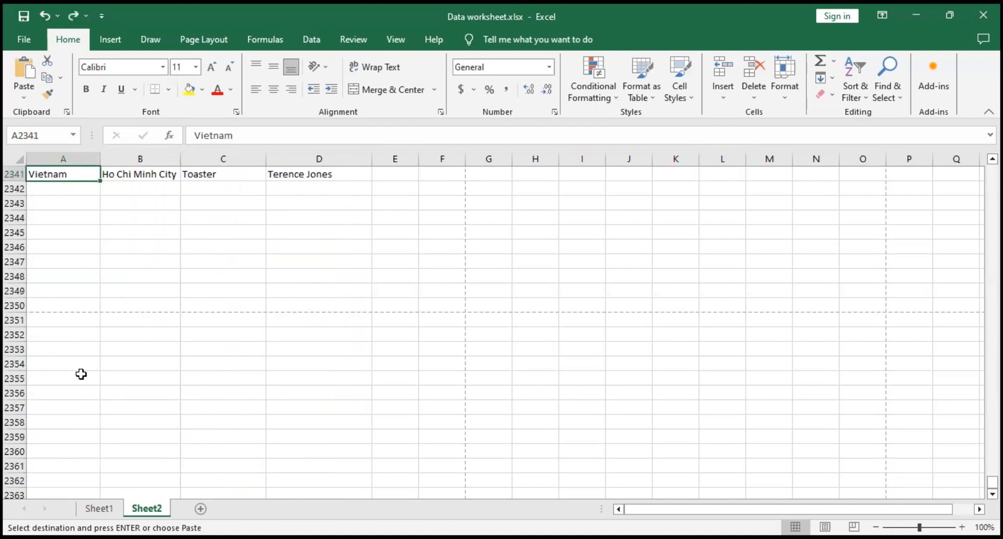
{"action": "scroll", "coordinate": [225, 427], "scroll_direction": "down", "scroll_amount": 20}
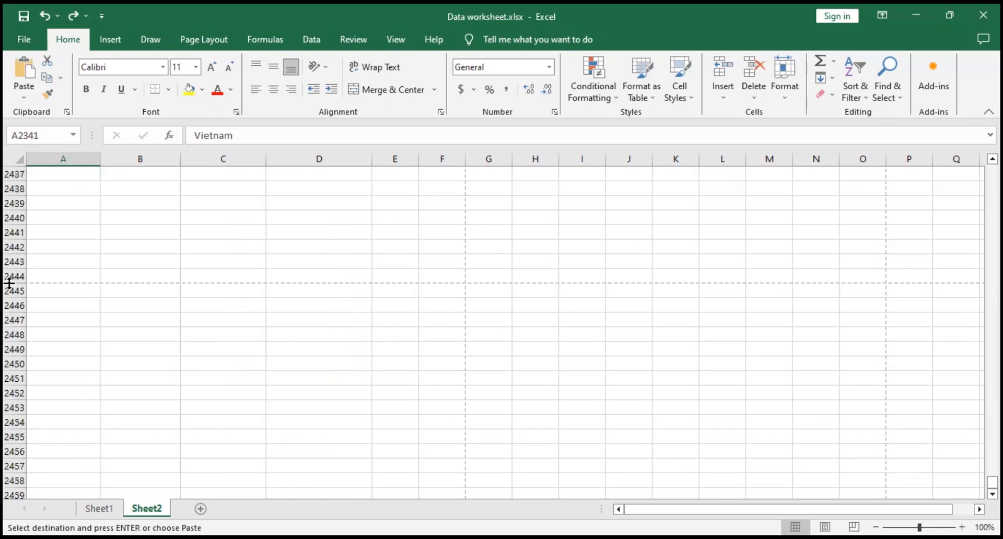
{"action": "left_click", "coordinate": [77, 402]}
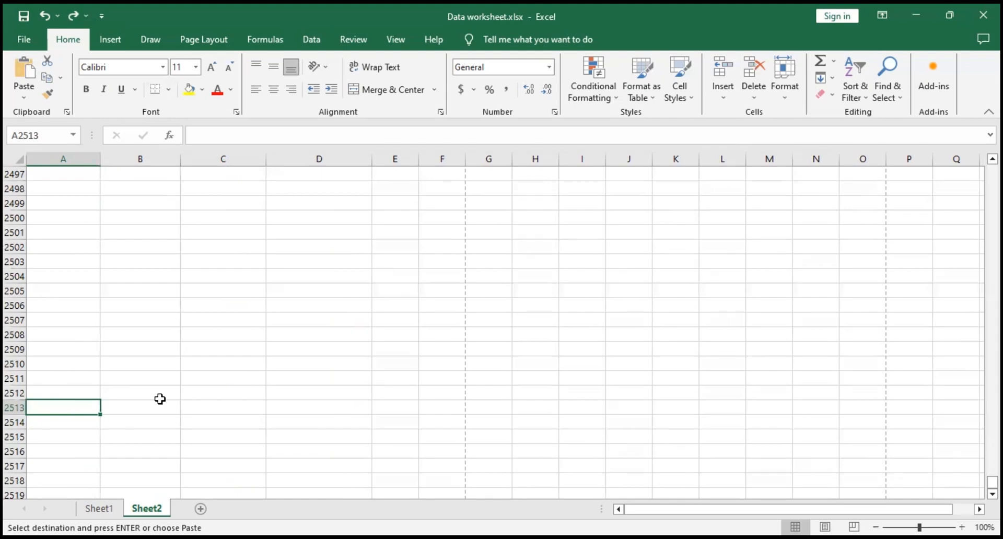
Step: Jump to the worksheet's very last row in column A, A1048576, and back up to the last filled cell, A2341
{"action": "key", "text": "ctrl+Down"}
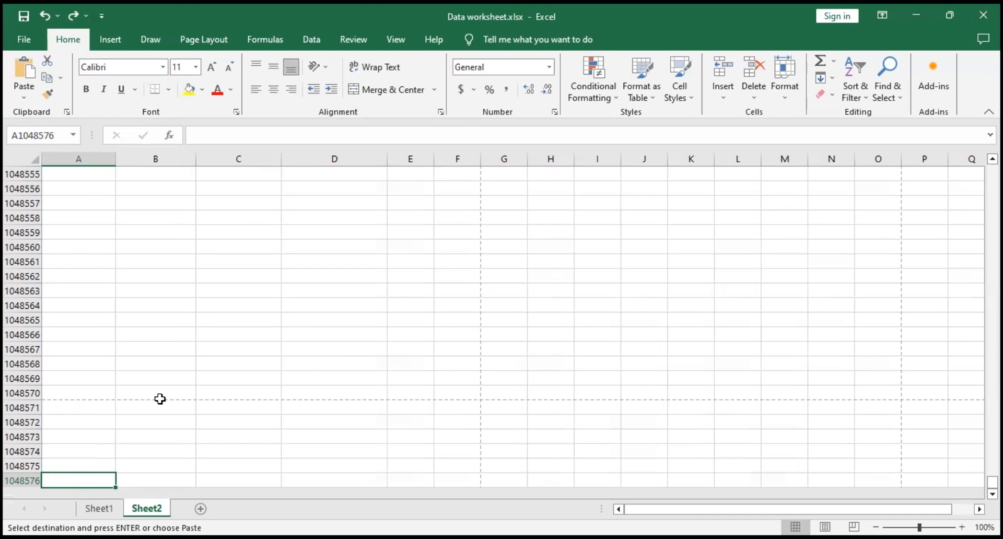
{"action": "key", "text": "ctrl+Up"}
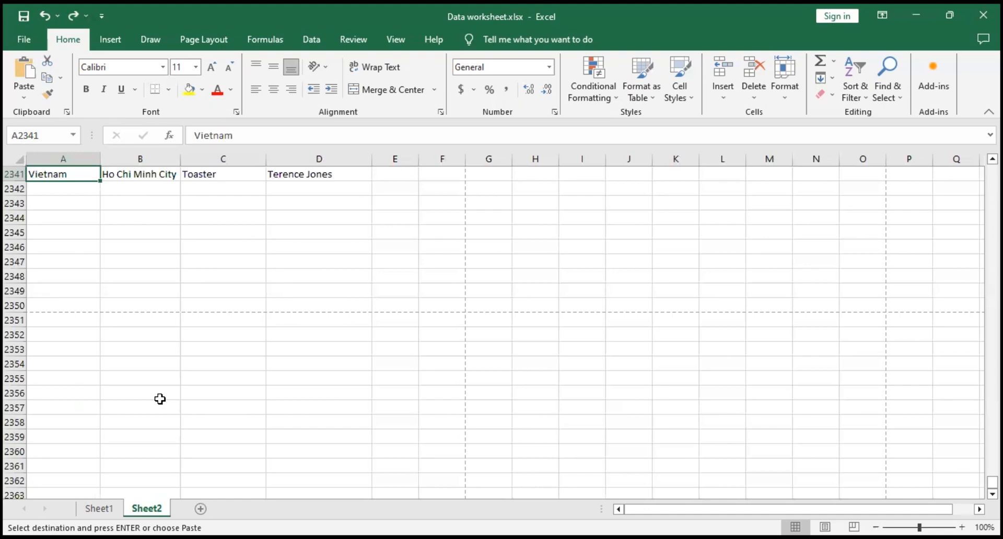
Step: From the empty cell A2362, jump up to the last record in A2341 and on to the first Australia record in A57
{"action": "left_click", "coordinate": [59, 481]}
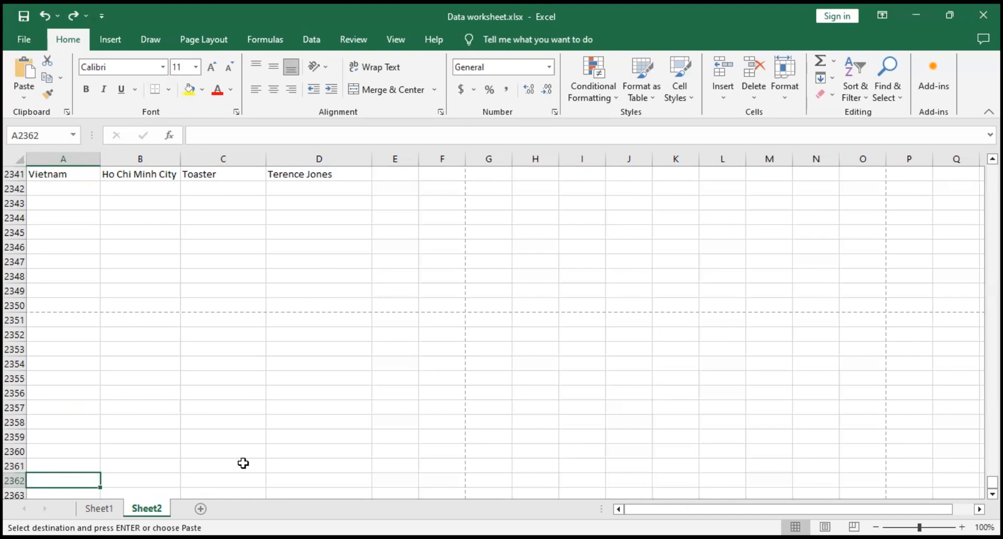
{"action": "key", "text": "ctrl+Up"}
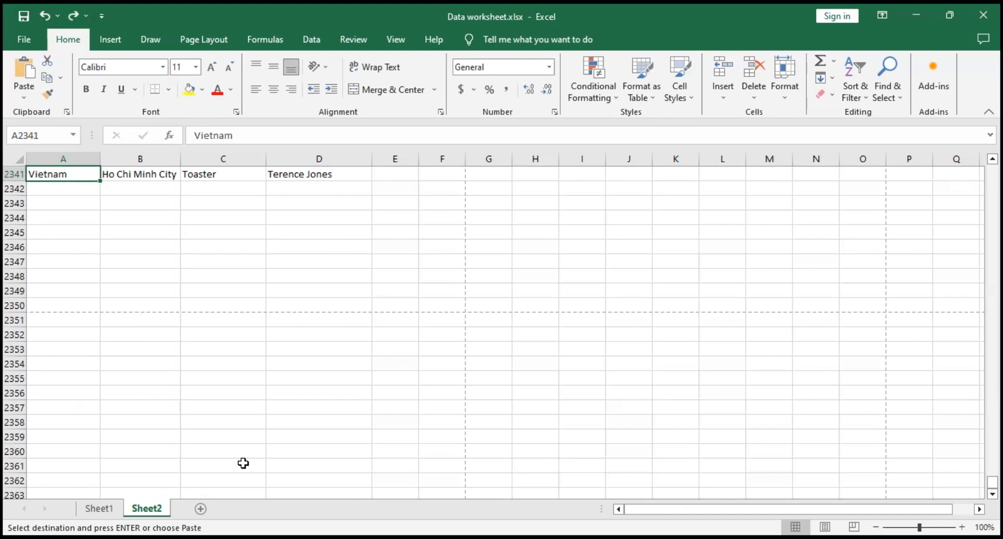
{"action": "key", "text": "ctrl+Up"}
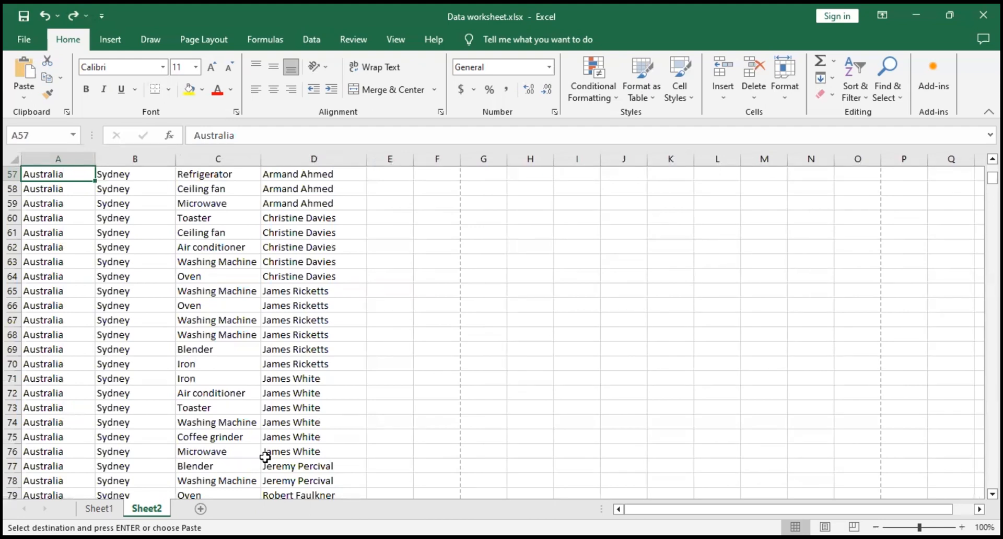
{"action": "scroll", "coordinate": [264, 458], "scroll_direction": "up", "scroll_amount": 2}
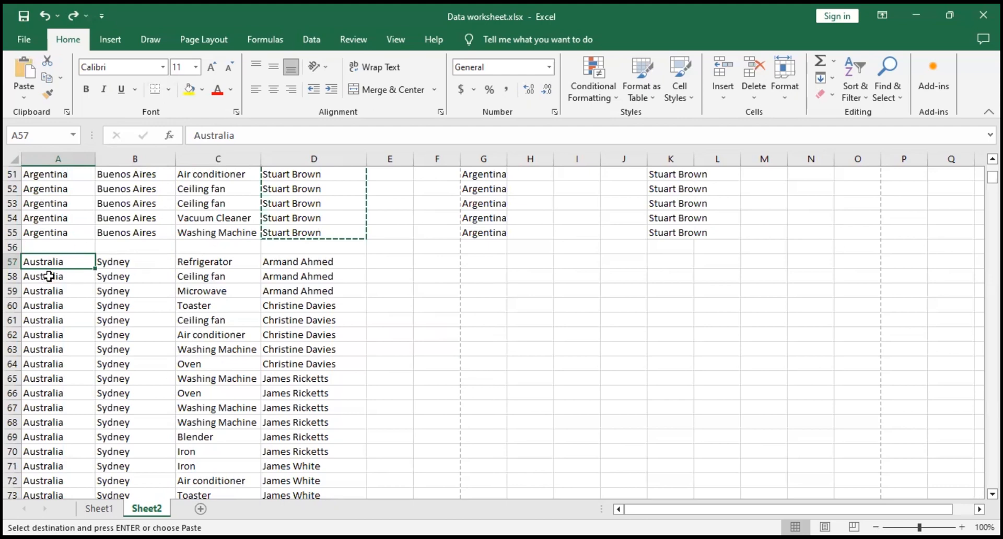
{"action": "scroll", "coordinate": [289, 339], "scroll_direction": "down", "scroll_amount": 2}
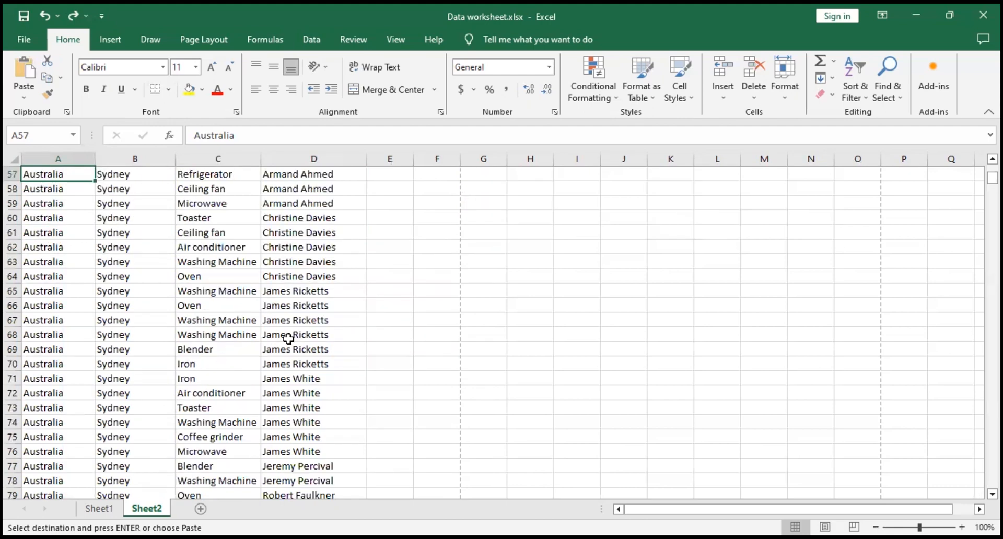